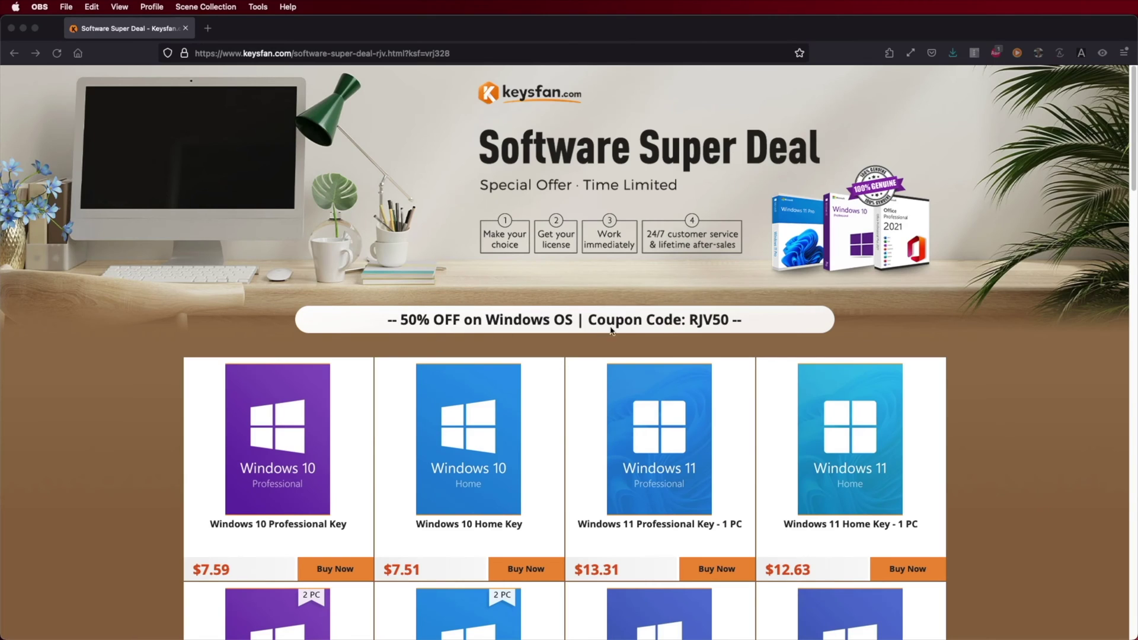
Step: Add the Windows 11 Professional Key - 1 PC ($26.61) to the cart and enter discount code RJV50
scroll(728, 329, "down", 7)
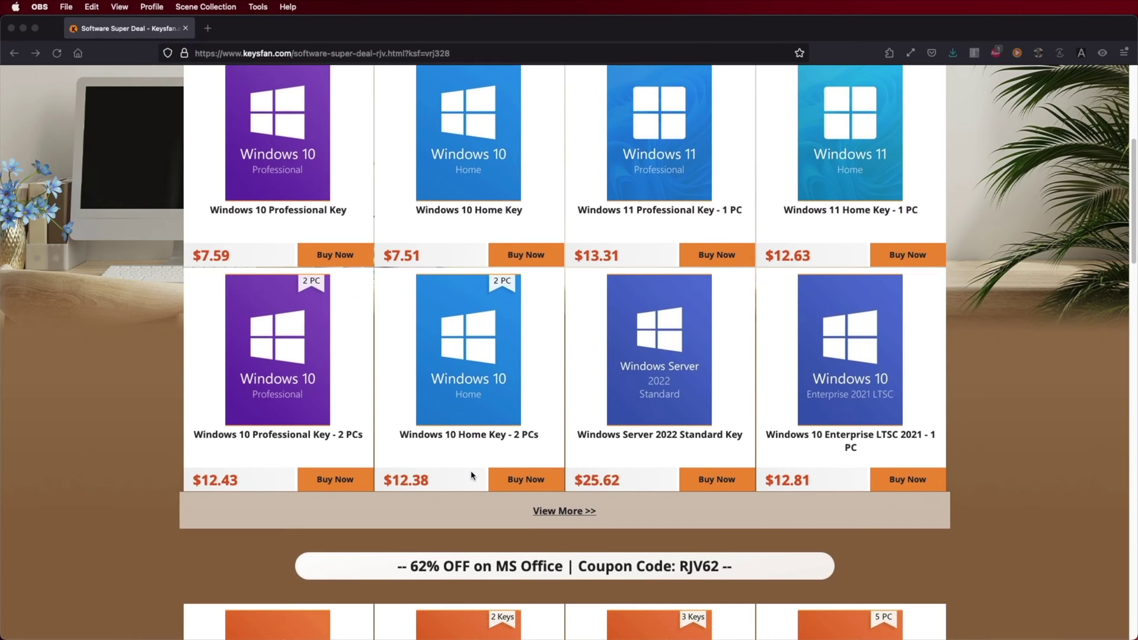
scroll(471, 476, "down", 5)
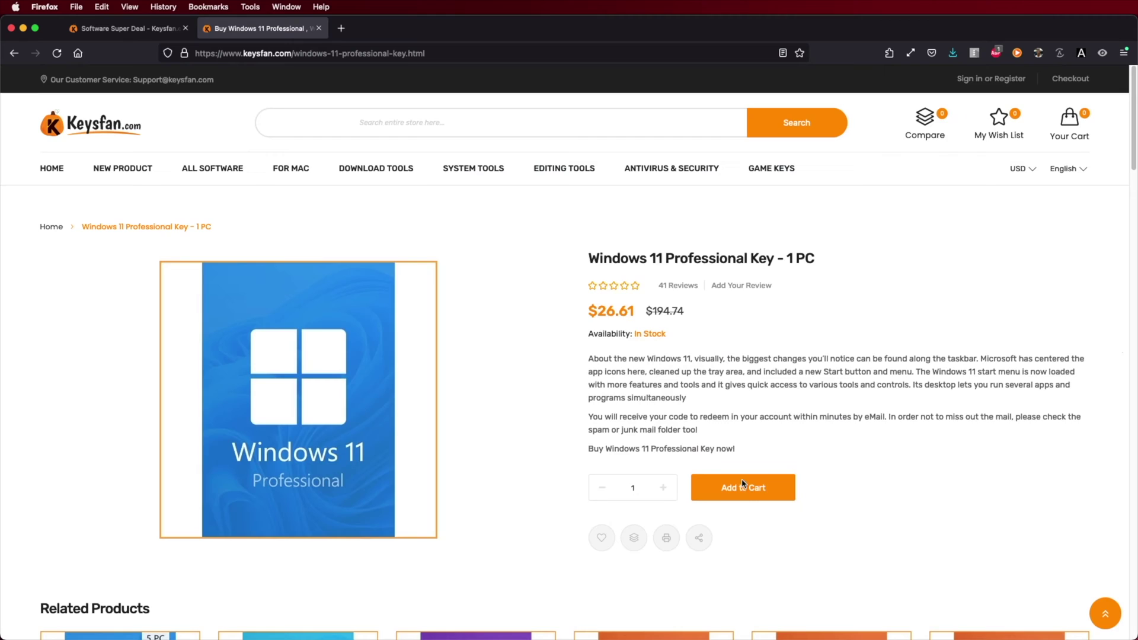
left_click(740, 486)
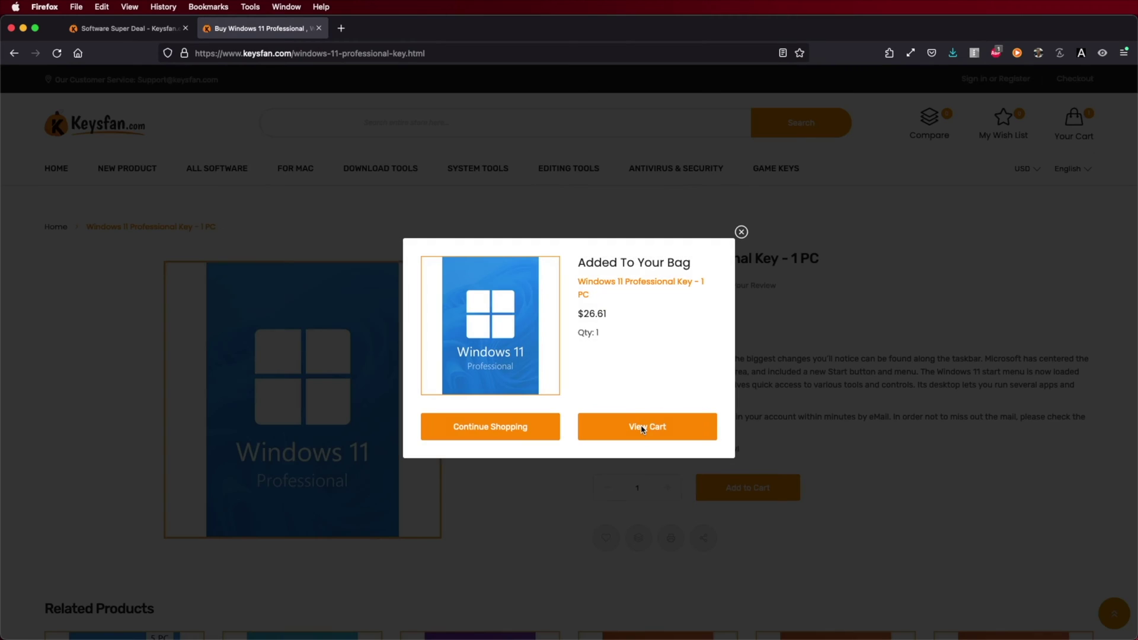
left_click(642, 426)
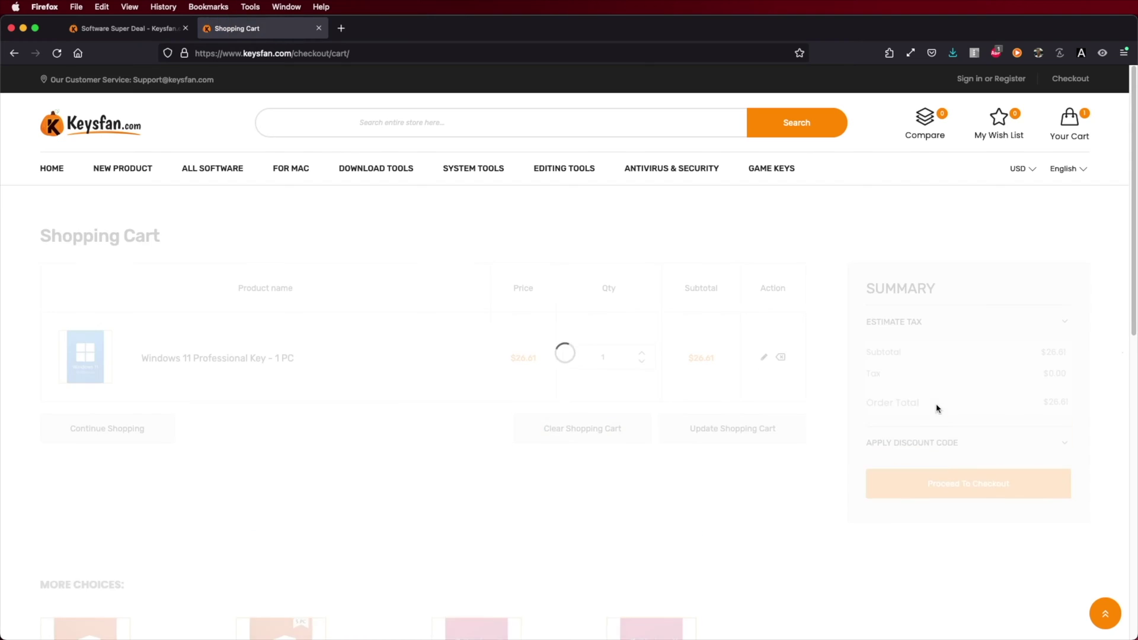
type("RJ10")
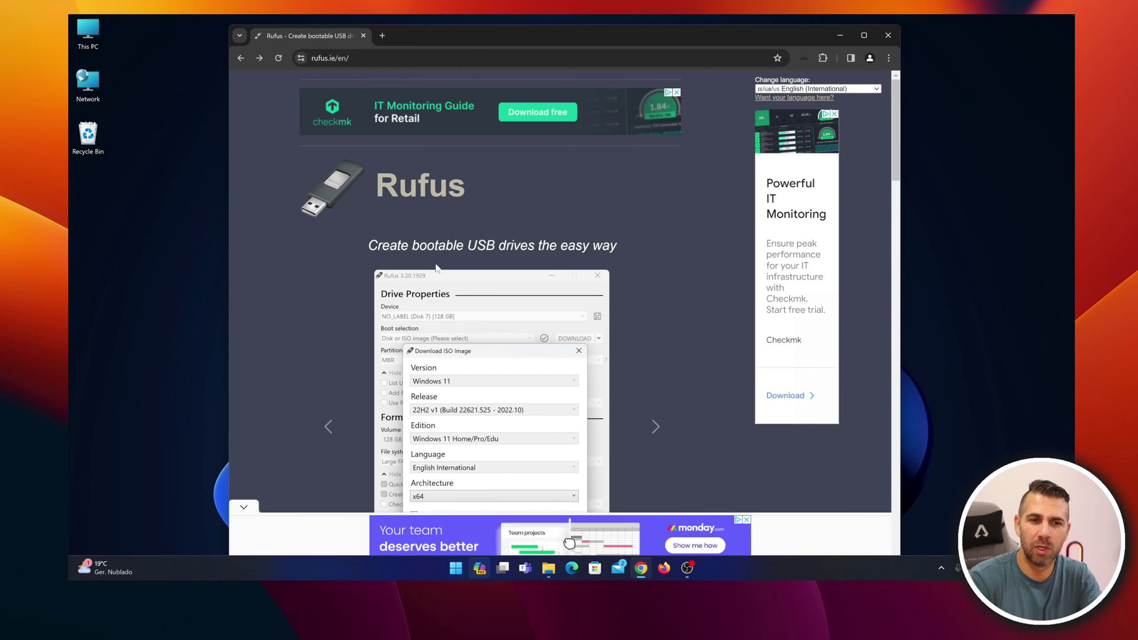
Step: Download the portable rufus-4.4p.exe (1.4 MB, Windows x64) from the rufus.ie Download table
scroll(369, 248, "down", 5)
scroll(369, 248, "down", 3)
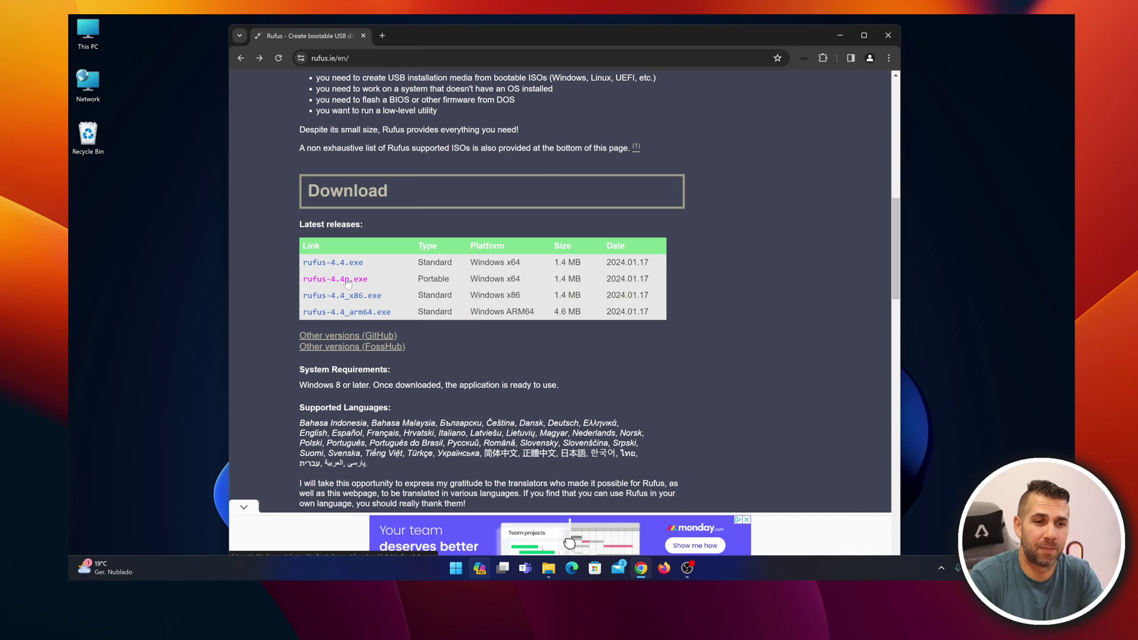
left_click(348, 284)
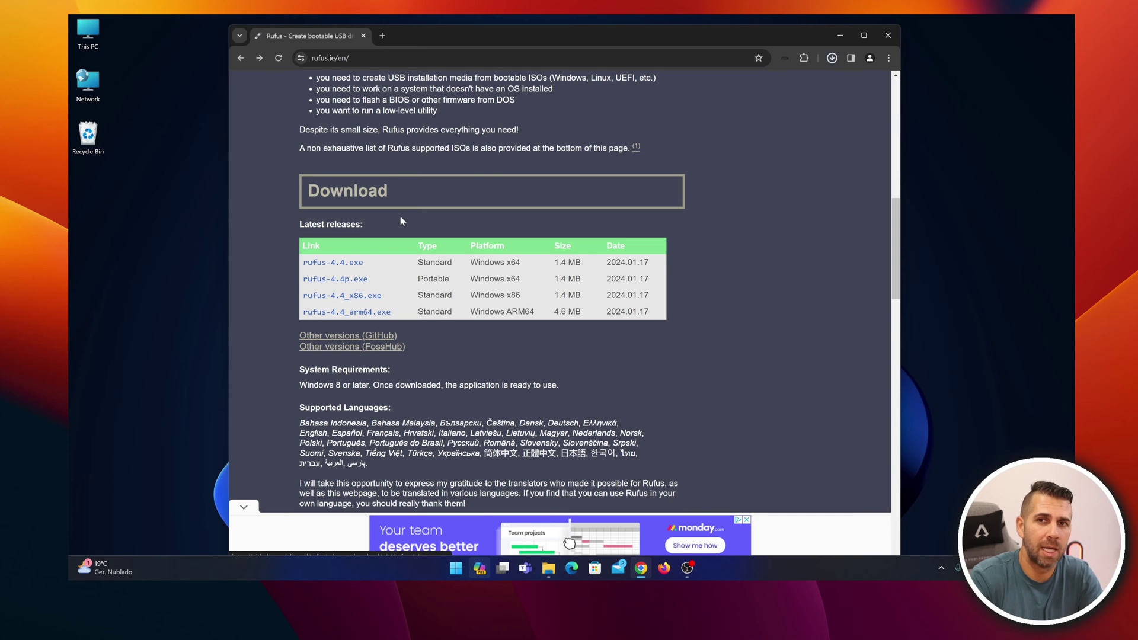
Step: Minimize Chrome and bring up the Downloads folder in File Explorer
left_click(839, 37)
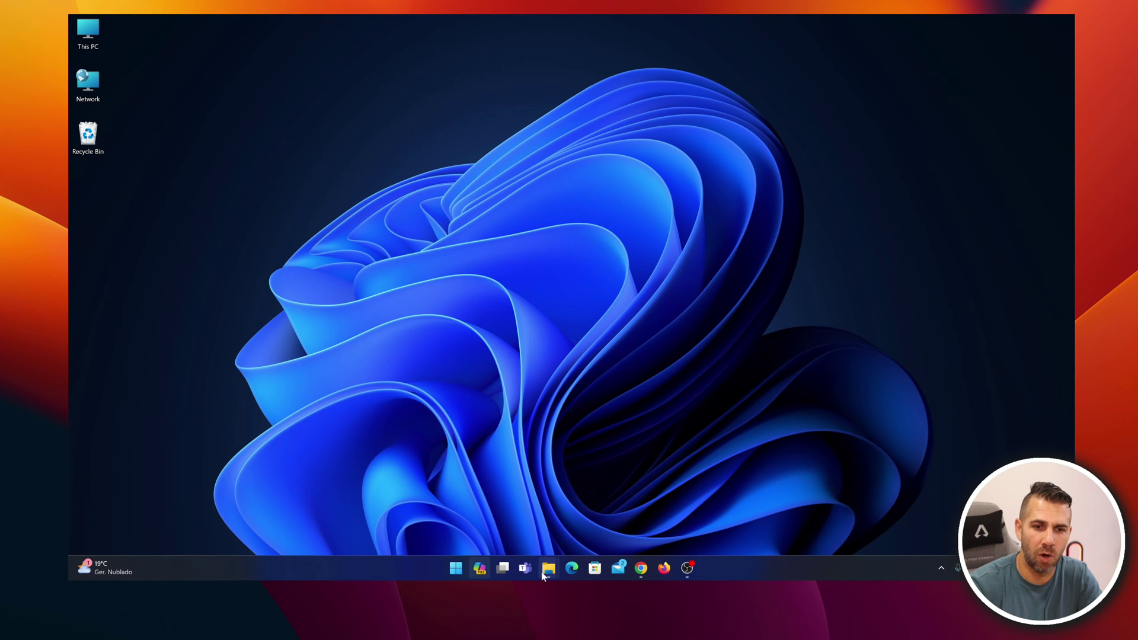
mouse_move(545, 572)
left_click(602, 508)
left_click(305, 248)
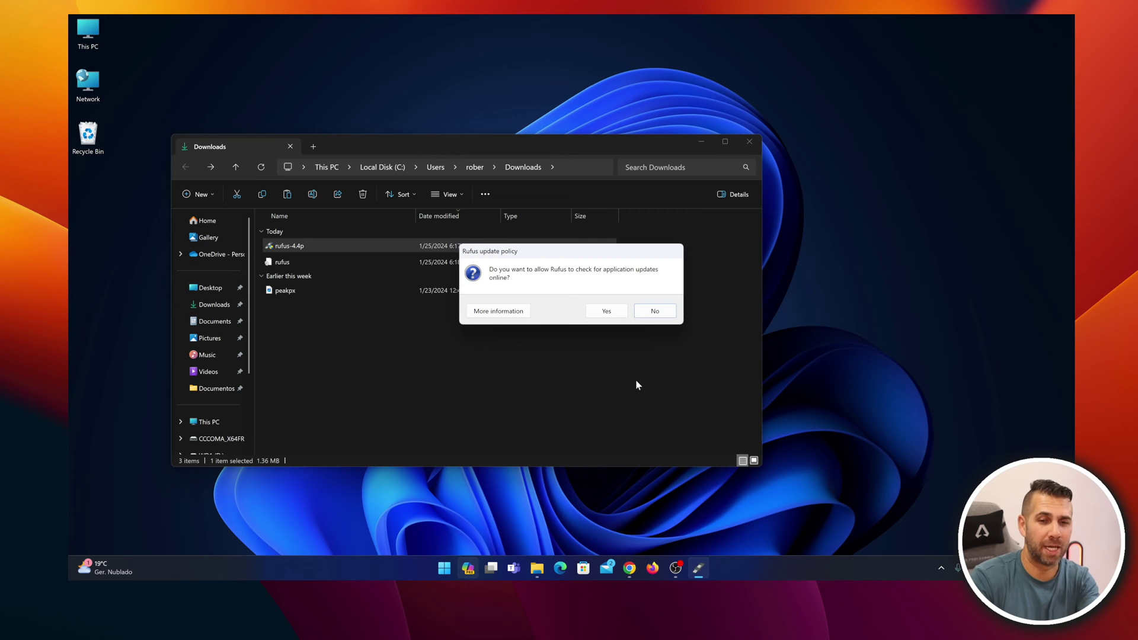
Step: Allow Rufus online update checks and select the new 1 KB rufus settings file in Downloads
left_click(606, 312)
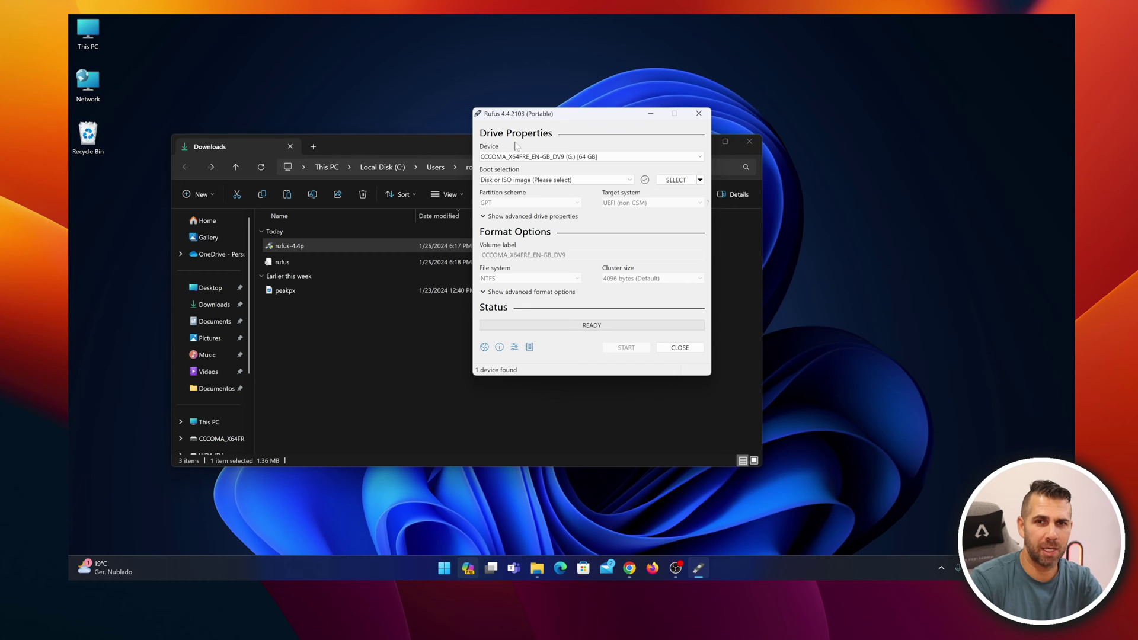
left_click(372, 145)
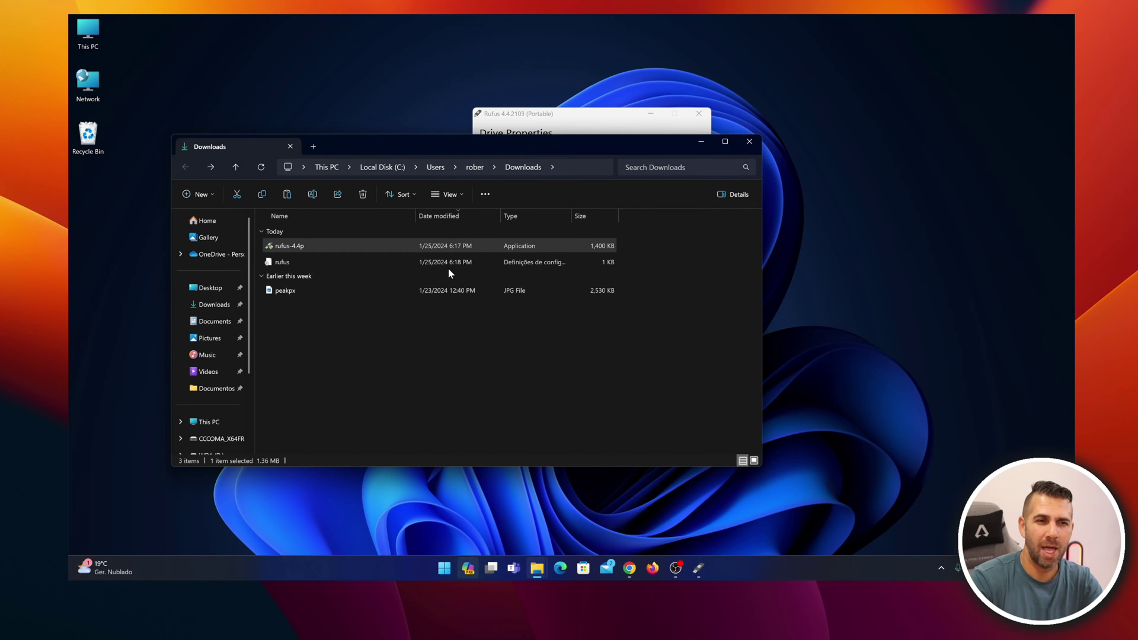
left_click(300, 263)
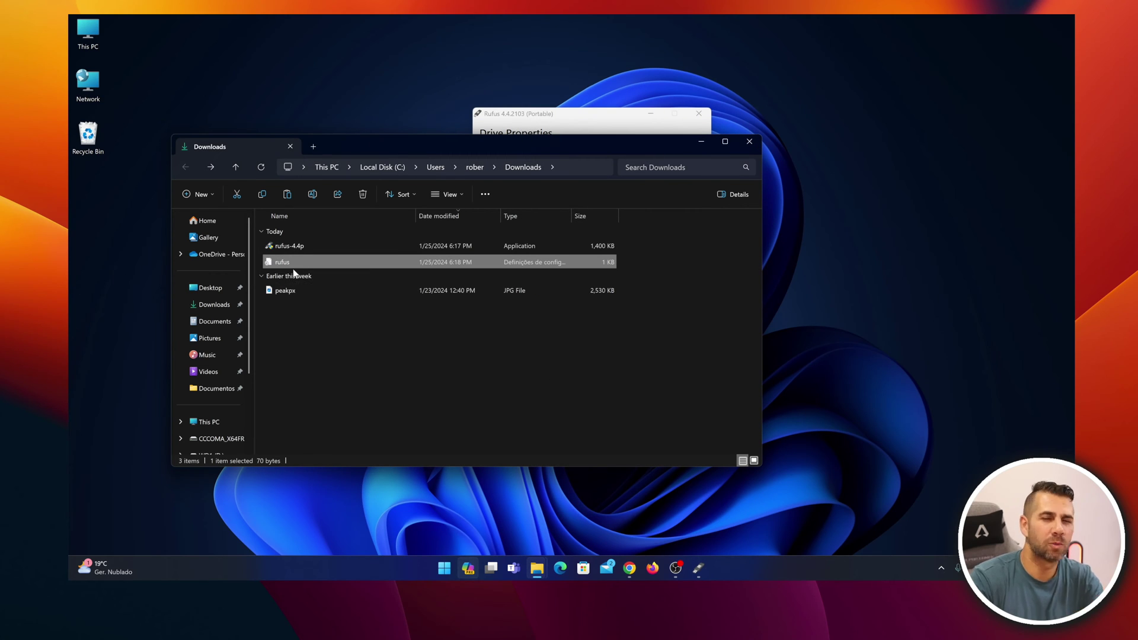
Step: Quick-format the USB stick as NTFS labelled USB, accepting the data-erase warning
left_click(701, 142)
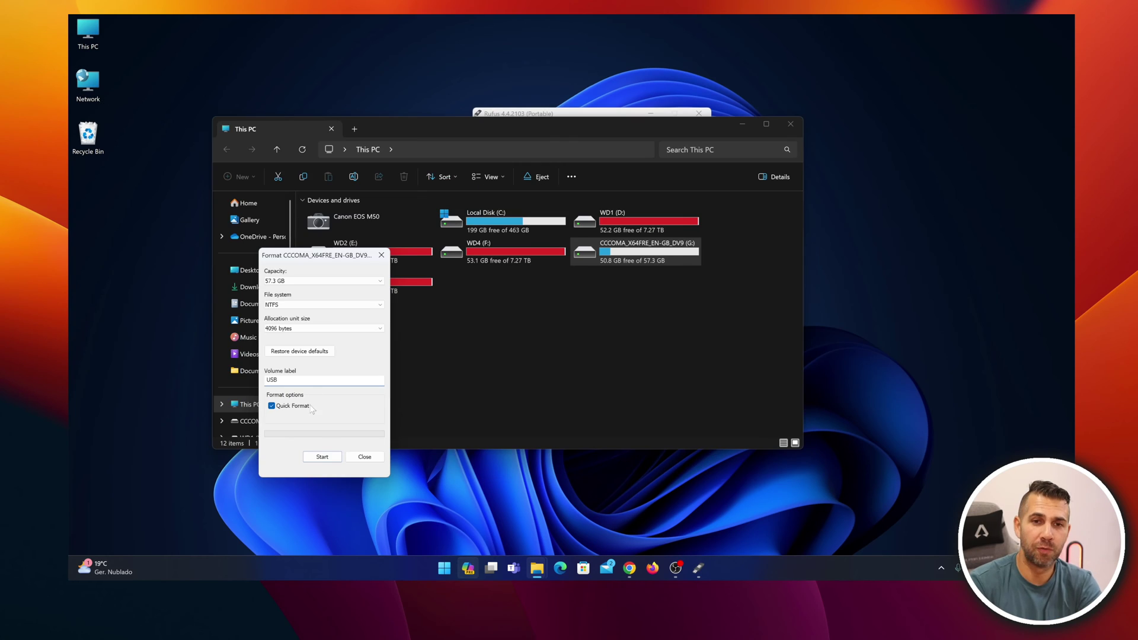
left_click(322, 456)
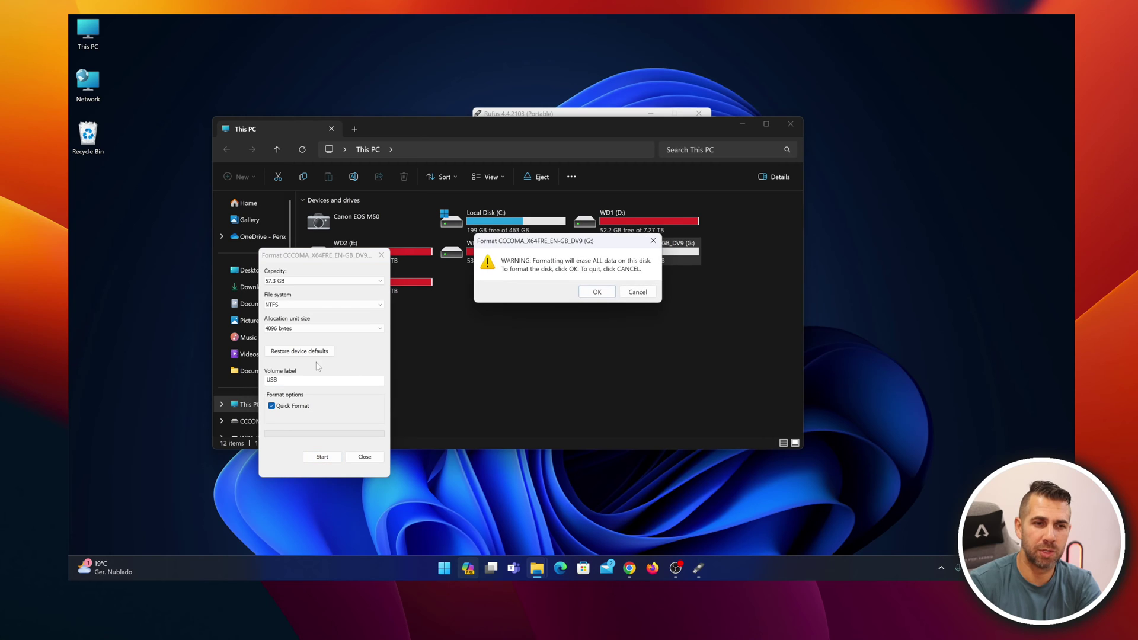
left_click(595, 292)
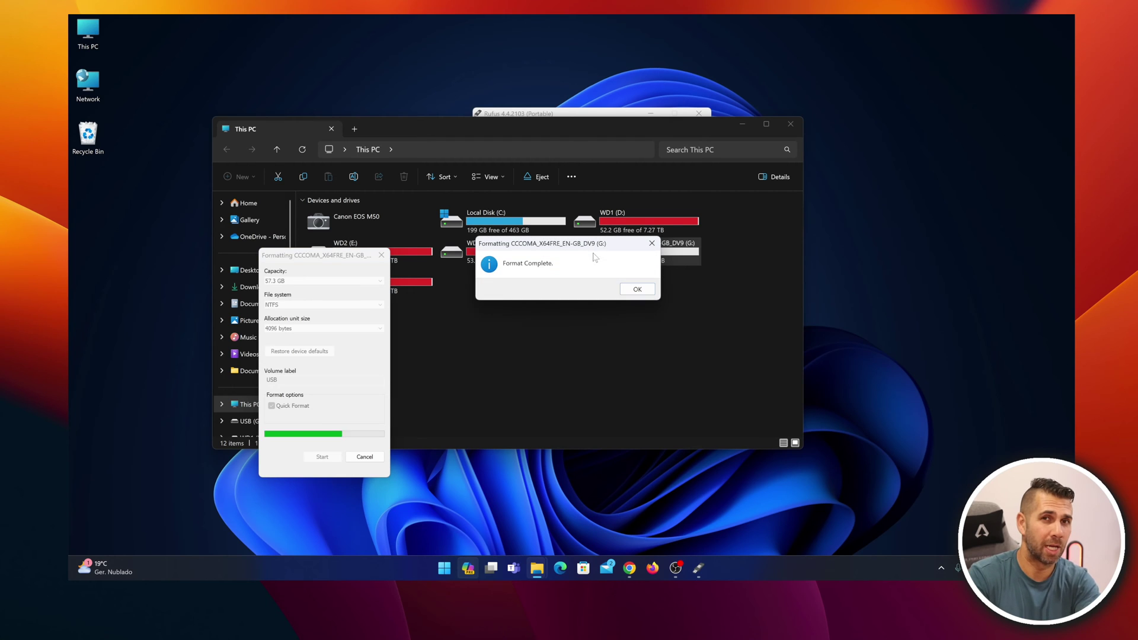
left_click(649, 293)
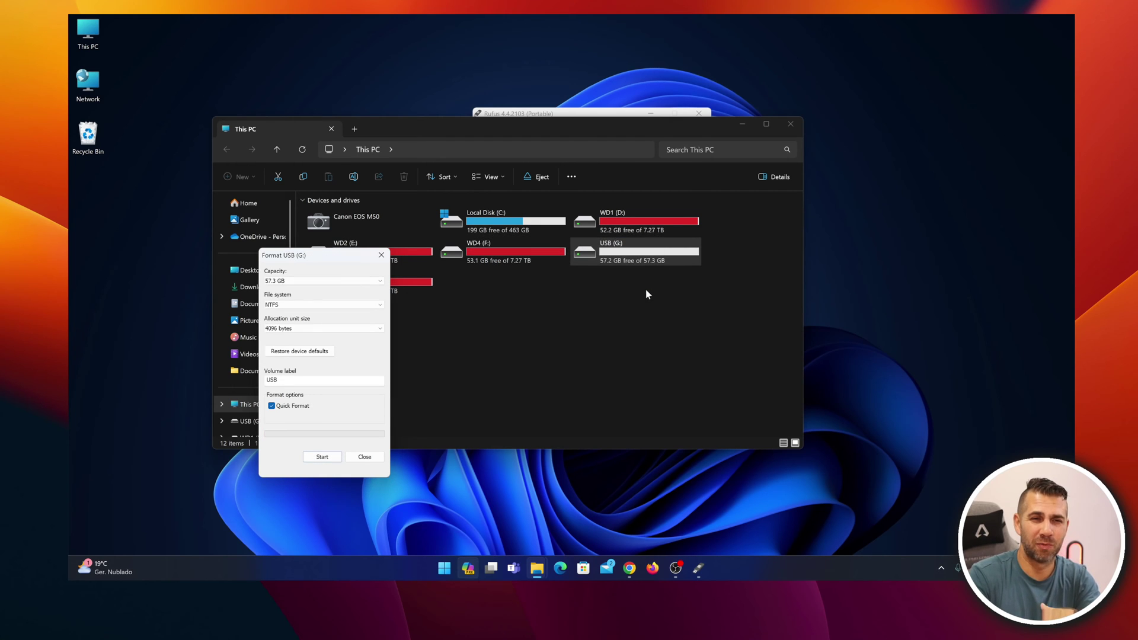
left_click(371, 257)
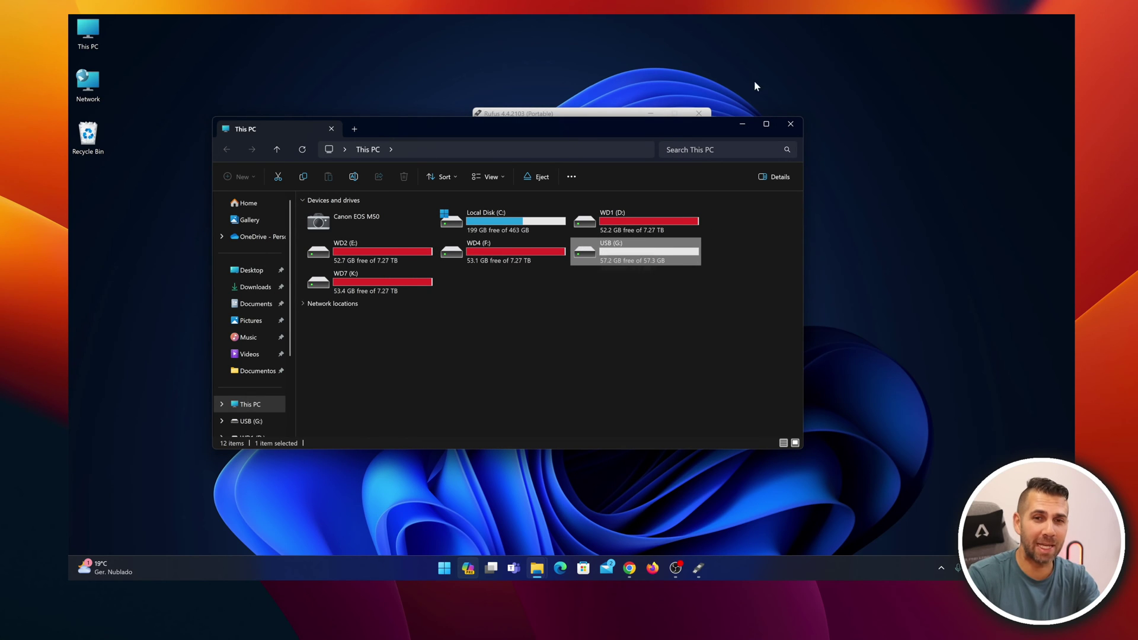
Step: Keep USB (G:) [64 GB] as the Rufus device and switch the image option from SELECT to DOWNLOAD
left_click(790, 125)
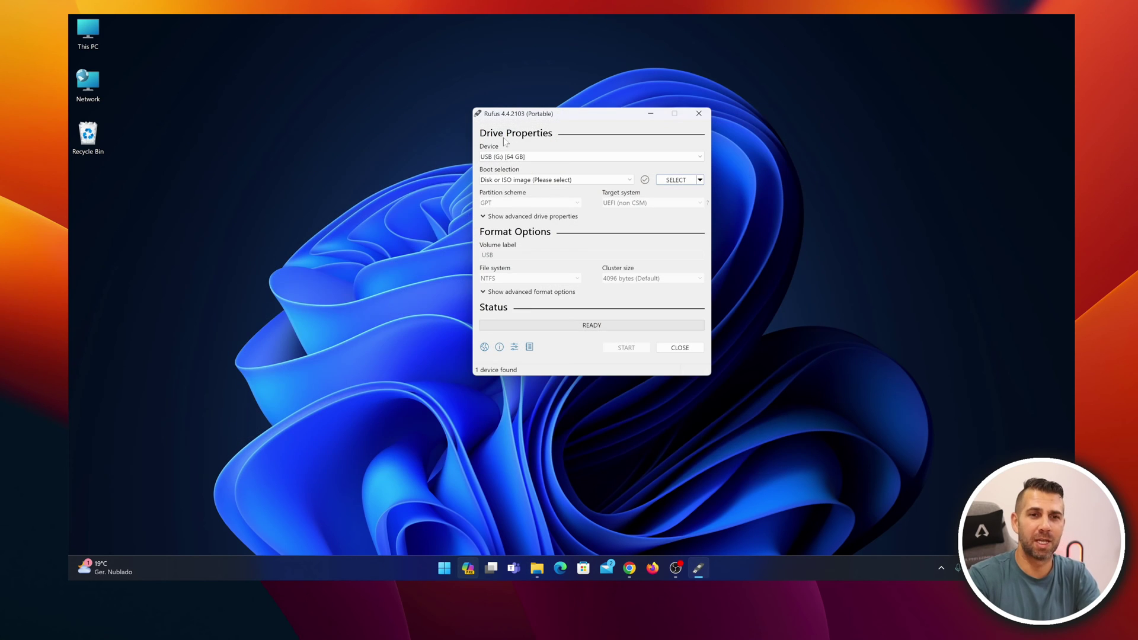
left_click(539, 157)
left_click(518, 157)
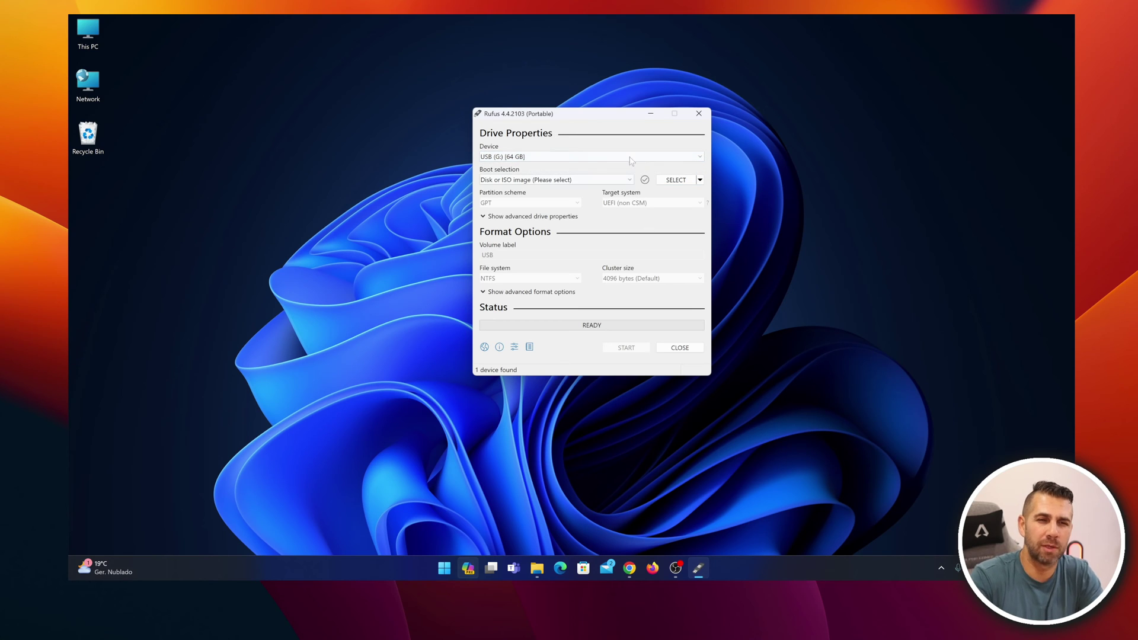
left_click(700, 180)
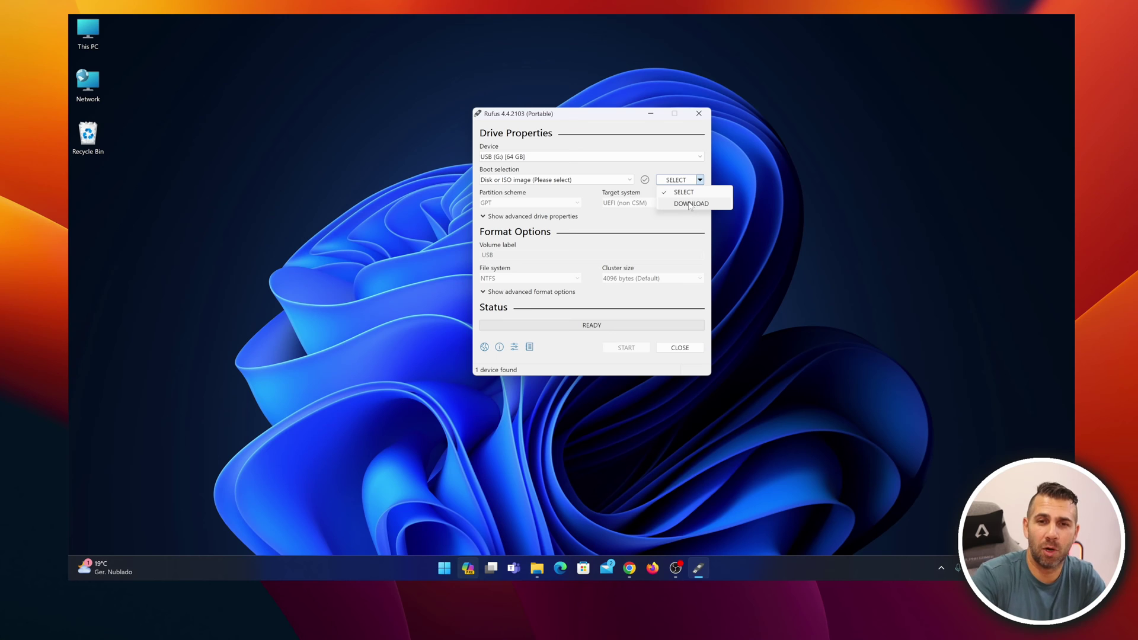
left_click(688, 205)
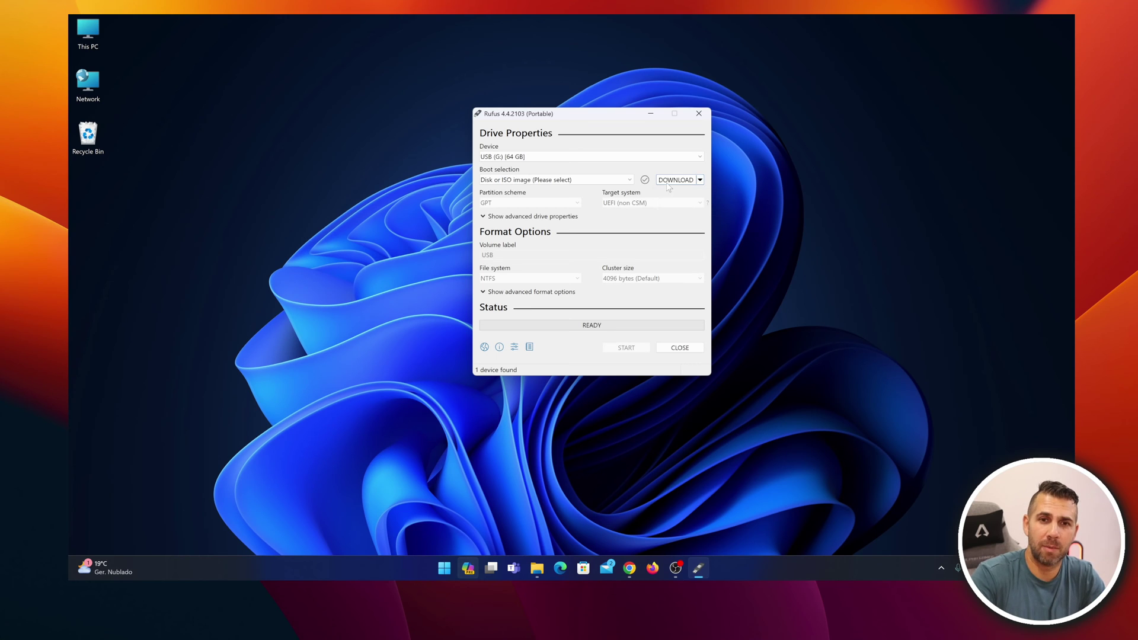
Step: In the ISO downloader, choose Windows 11 with release 23H2 v2
left_click(685, 183)
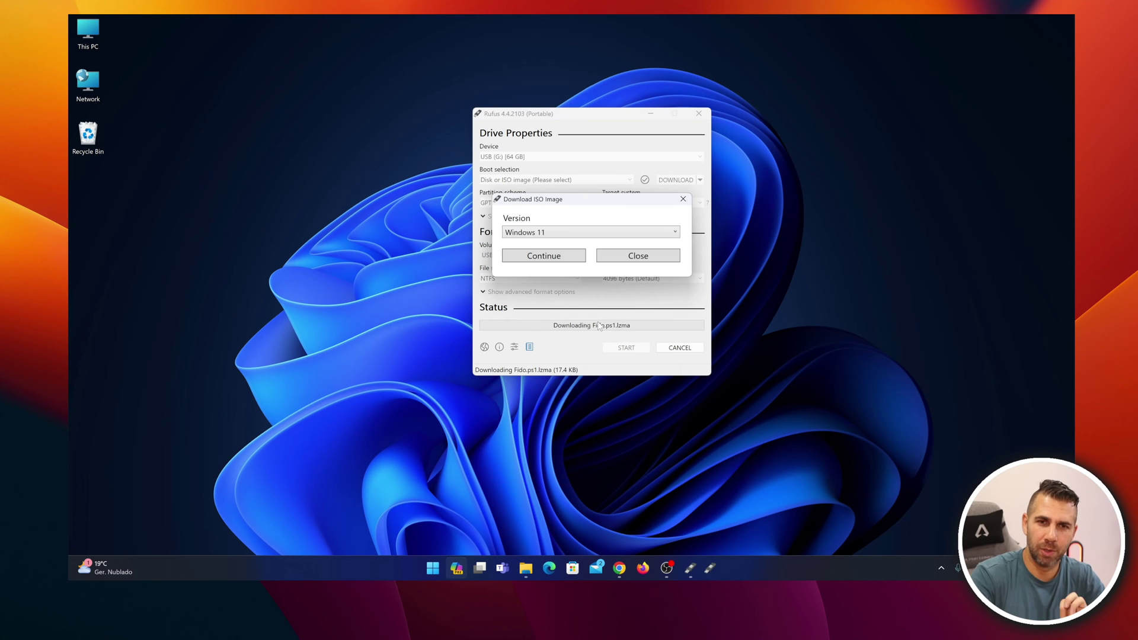
left_click_drag(591, 188, 374, 171)
left_click(335, 204)
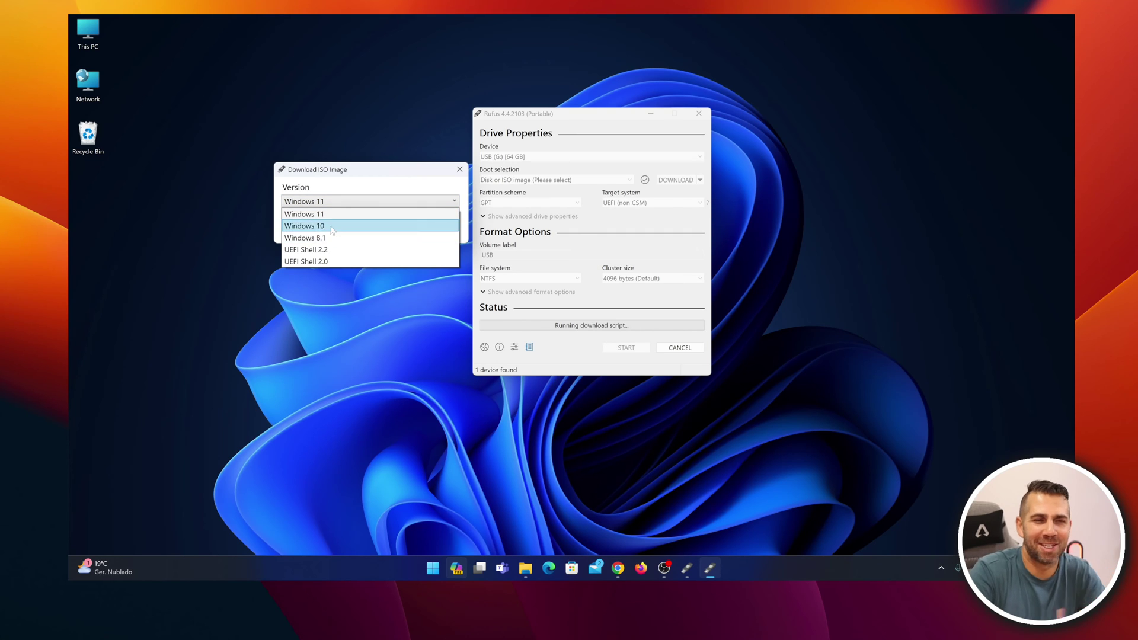
left_click(333, 214)
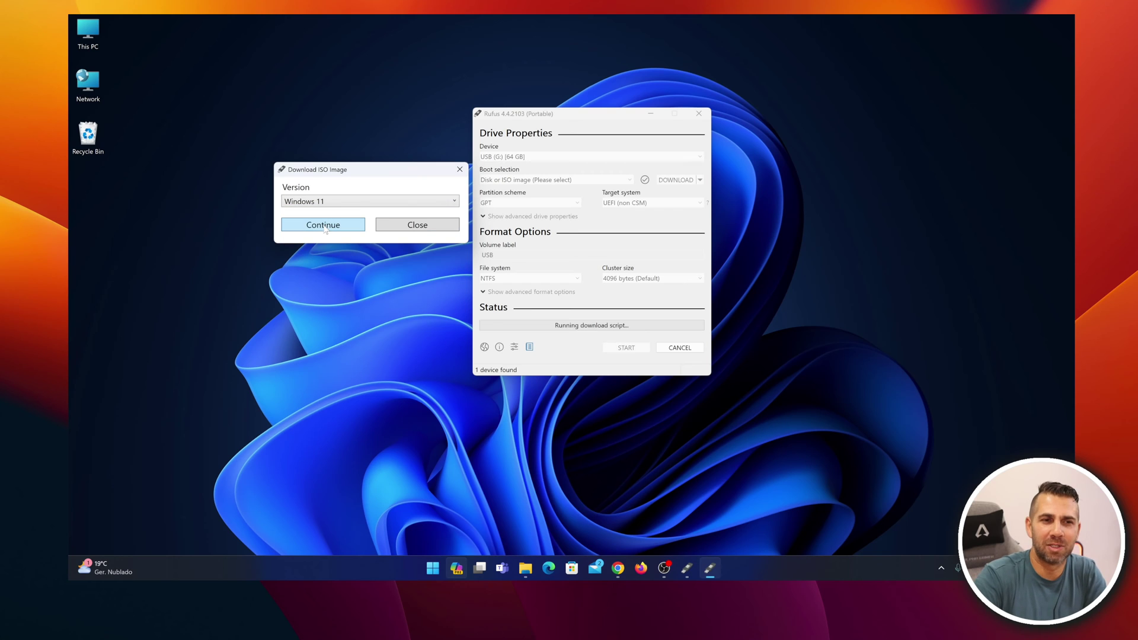
left_click(330, 226)
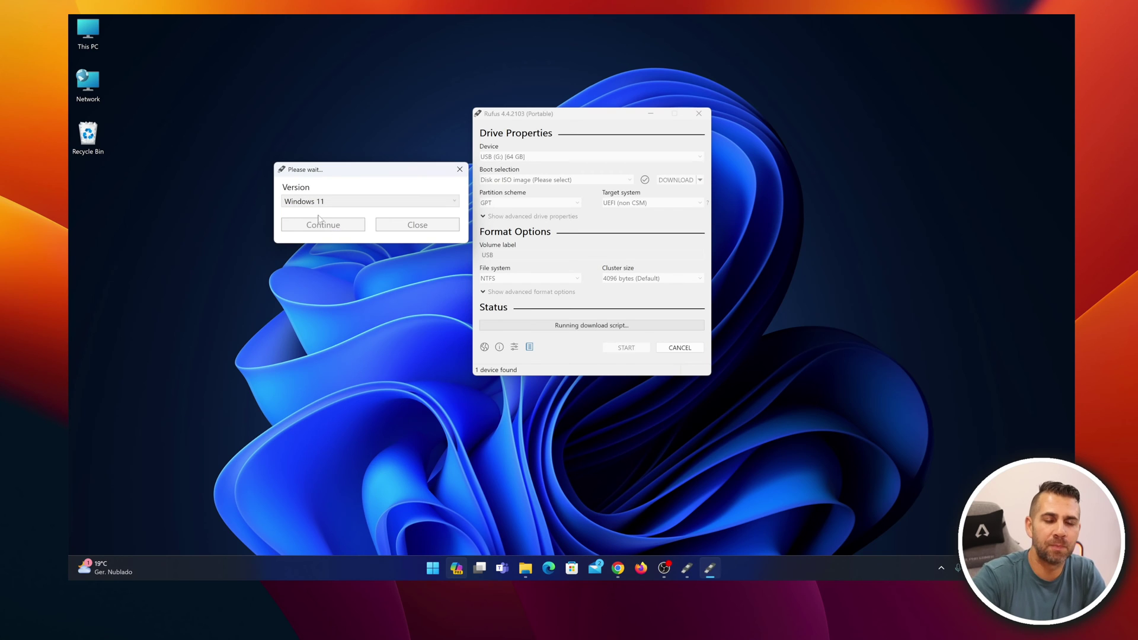
left_click(344, 233)
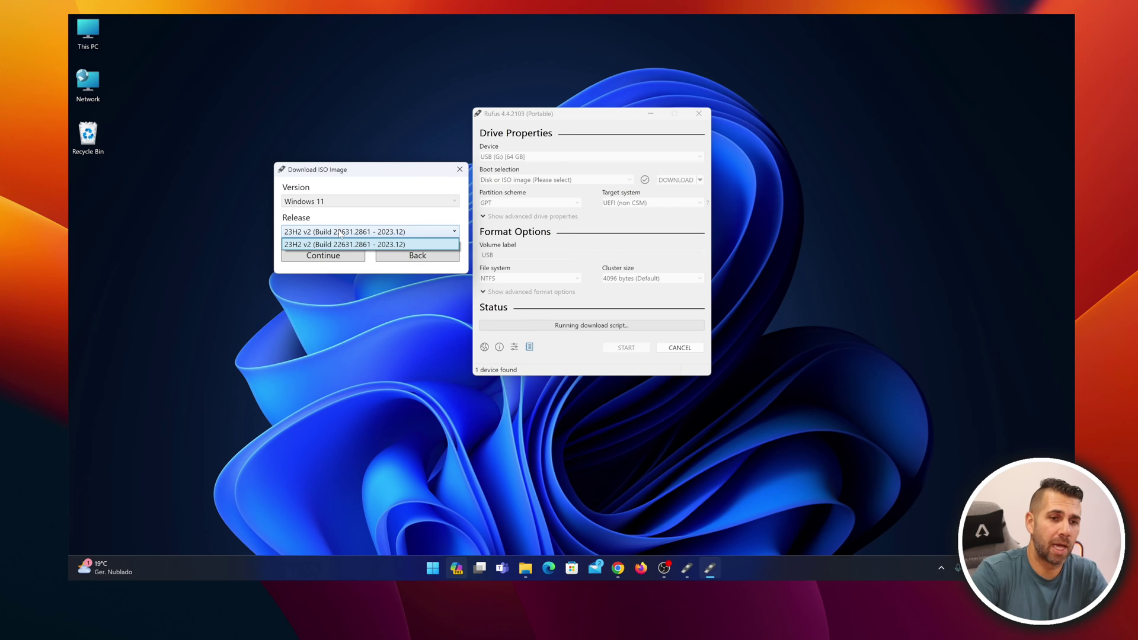
left_click(341, 235)
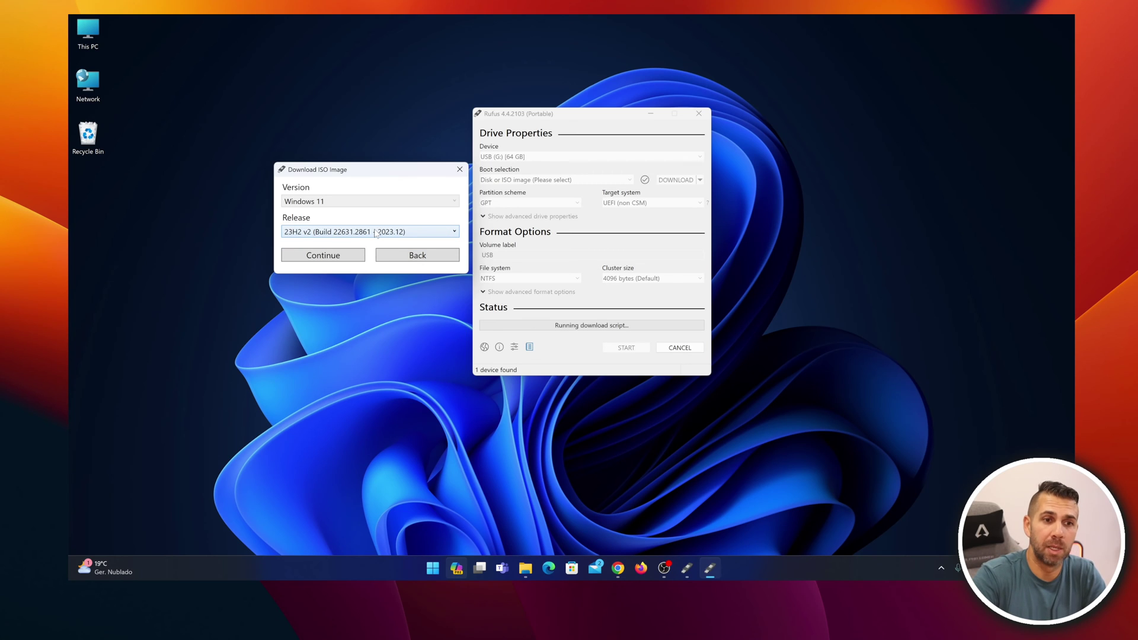
left_click(317, 258)
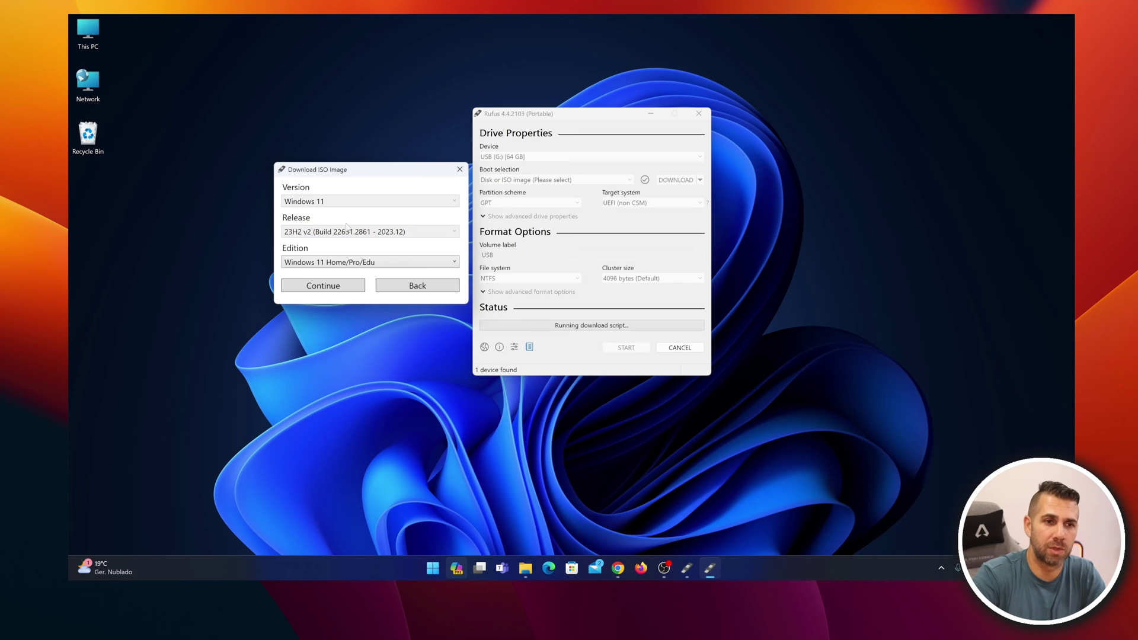
Step: Choose edition Home/Pro/Edu, language English International and architecture x64
left_click(345, 268)
left_click(345, 266)
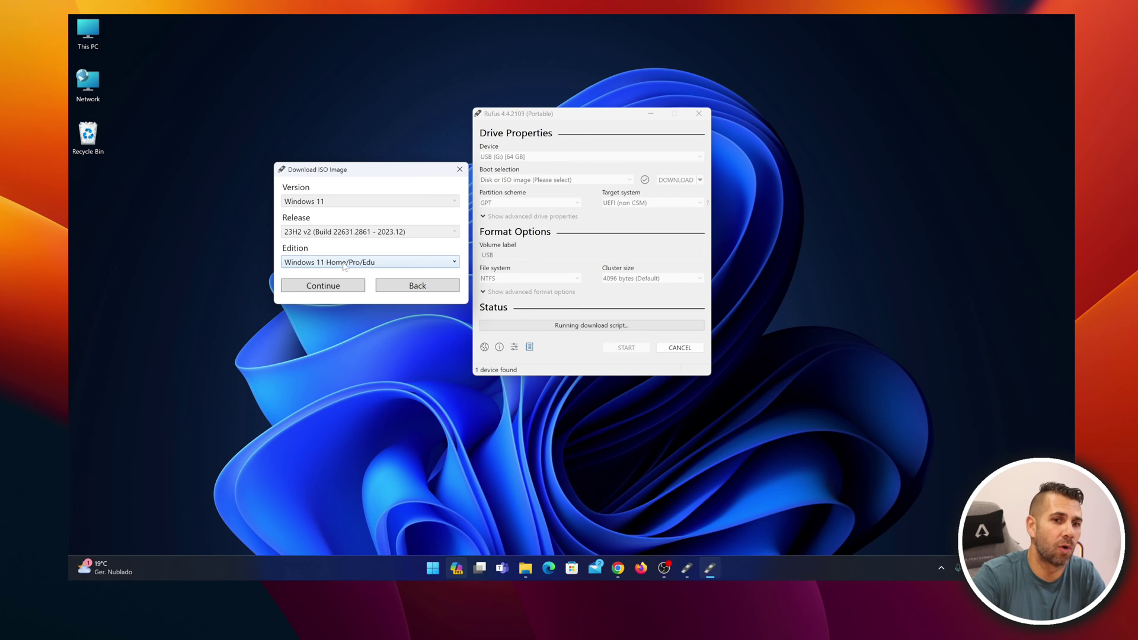
left_click(333, 286)
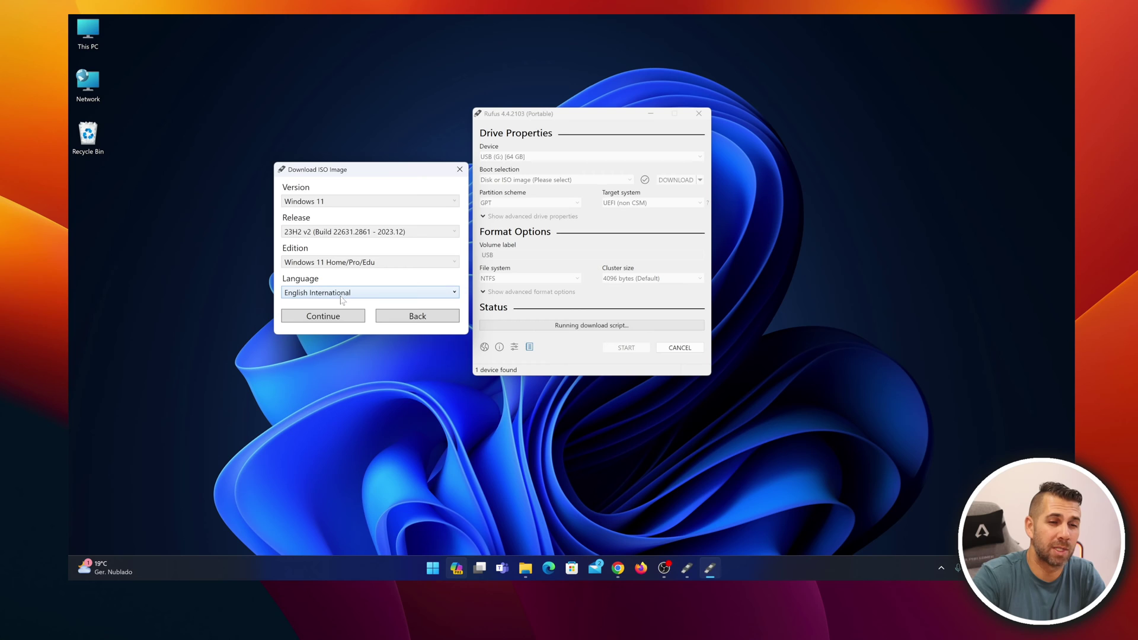
left_click(342, 294)
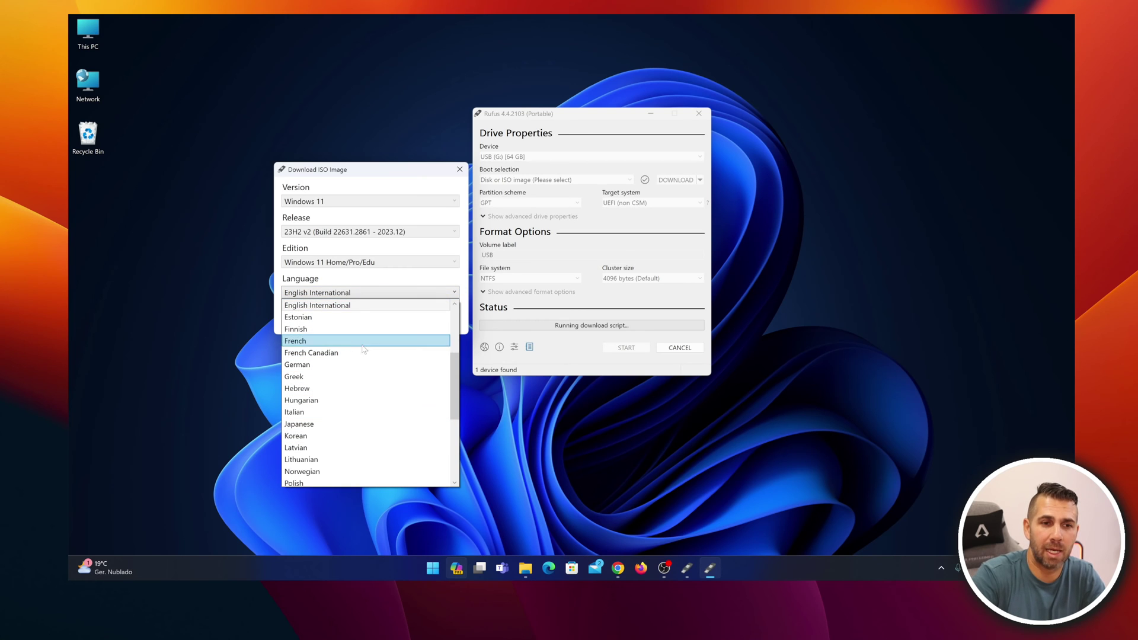
left_click(342, 281)
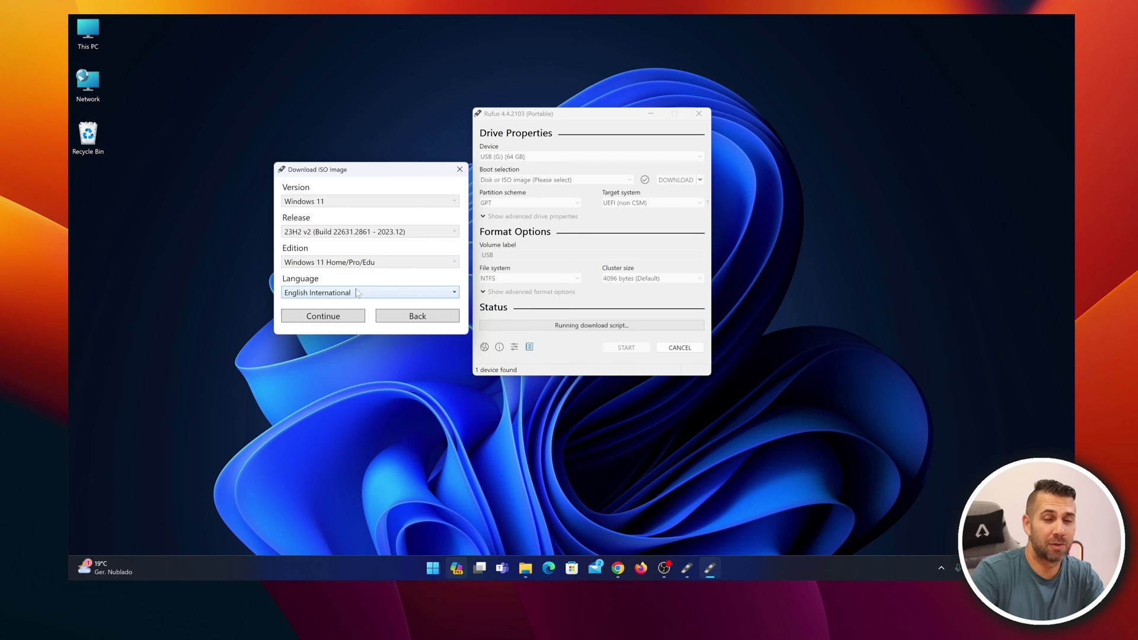
left_click(328, 321)
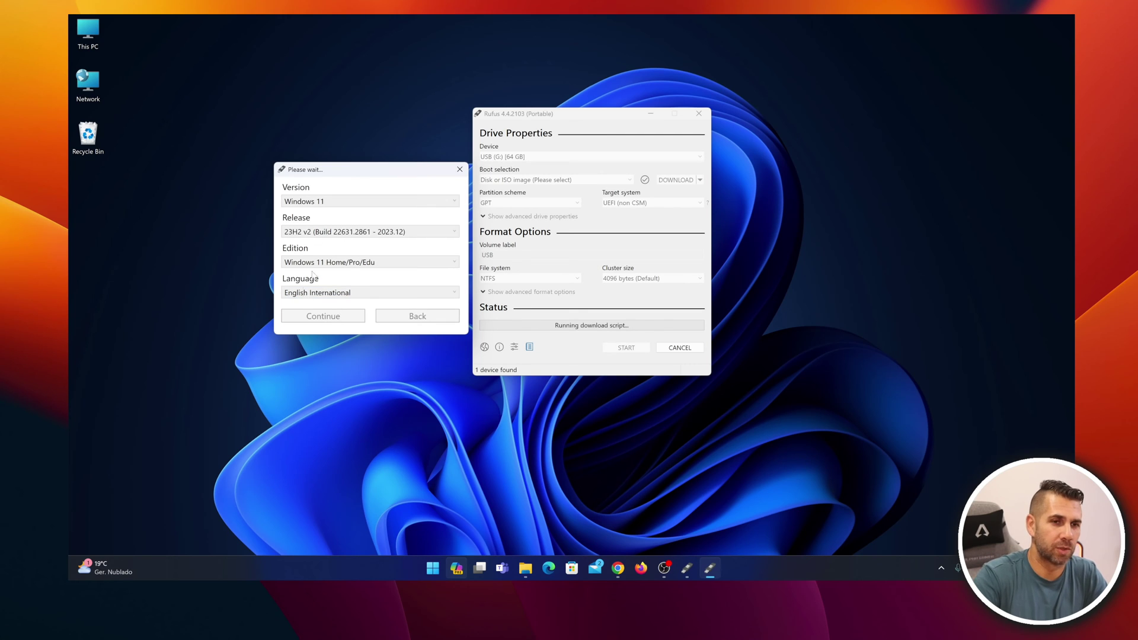
left_click(343, 325)
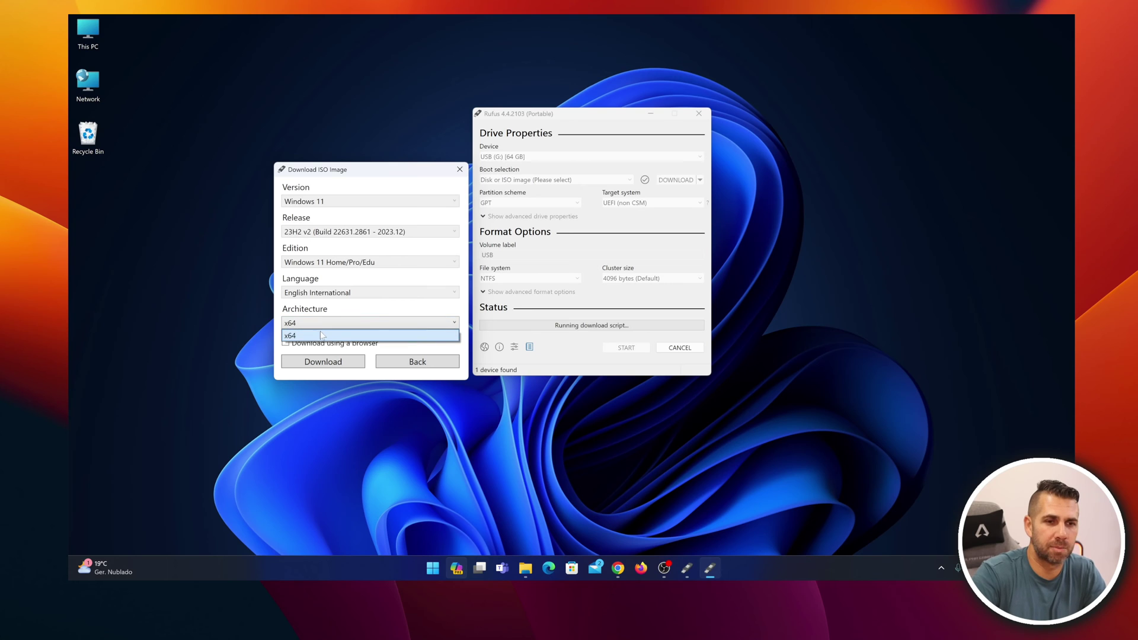
left_click(328, 306)
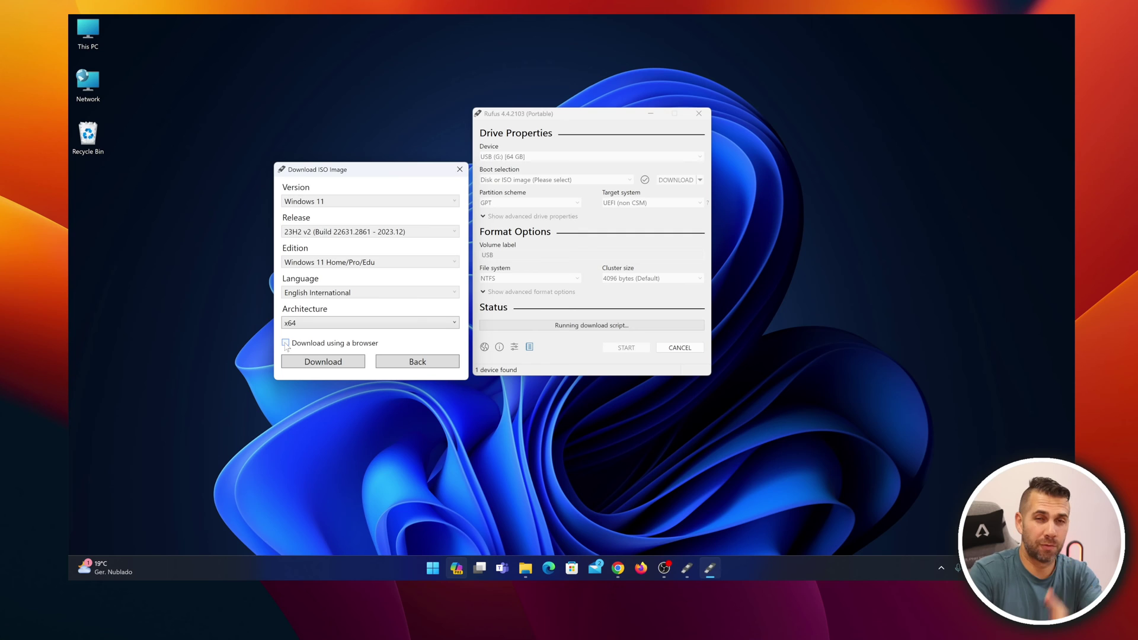
Step: Save Win11_23H2_EnglishInternational_x64v2.iso to Downloads and load it in Rufus with GPT, UEFI, NTFS
left_click(333, 361)
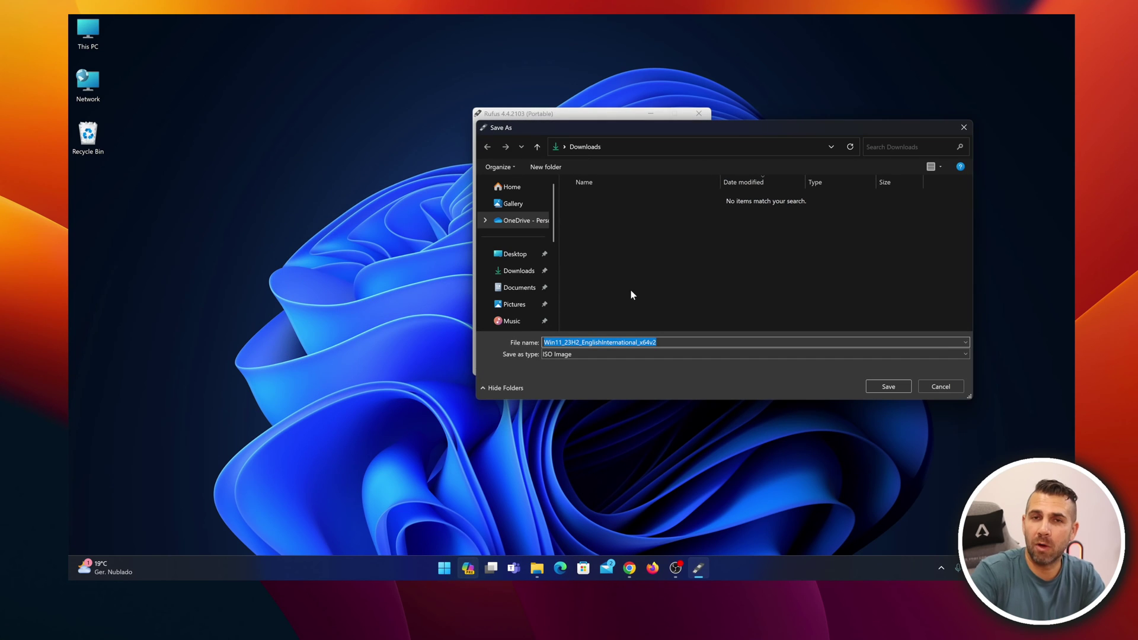
left_click(888, 387)
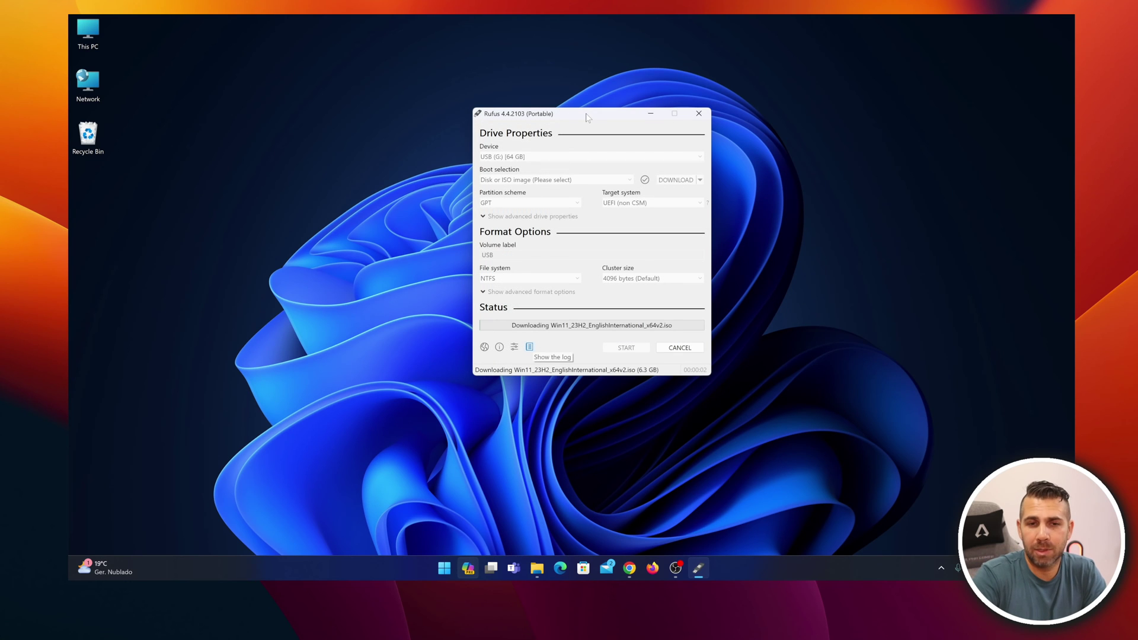
left_click_drag(586, 116, 510, 150)
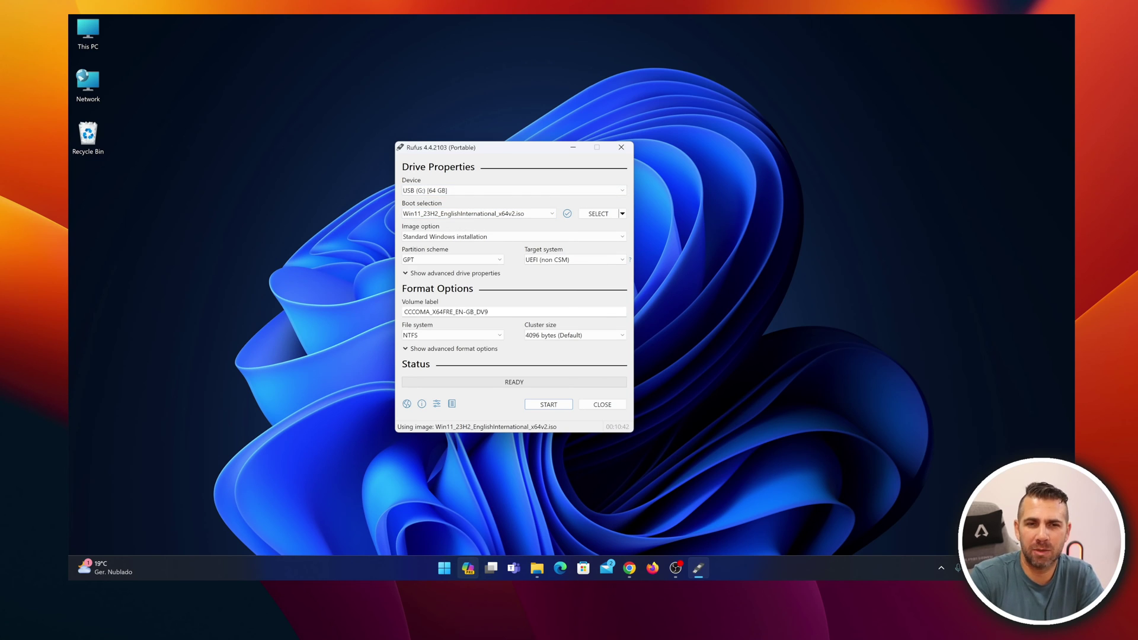
left_click(398, 314)
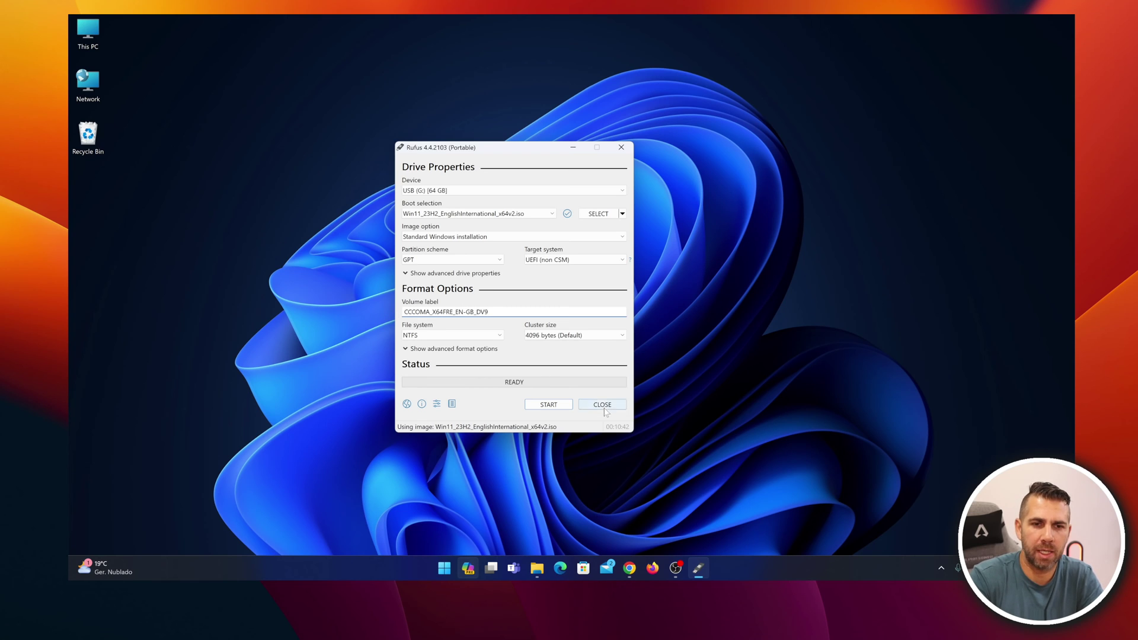
Step: Start the write and accept local account, regional options, no data collection and no BitLocker customizations
left_click(546, 406)
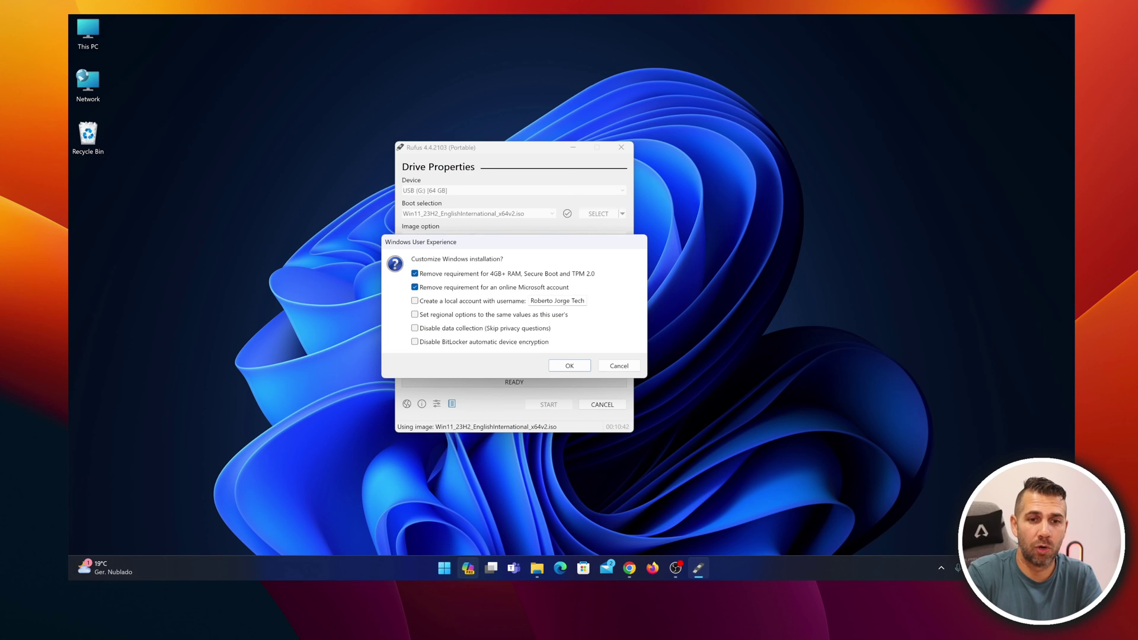
left_click(415, 301)
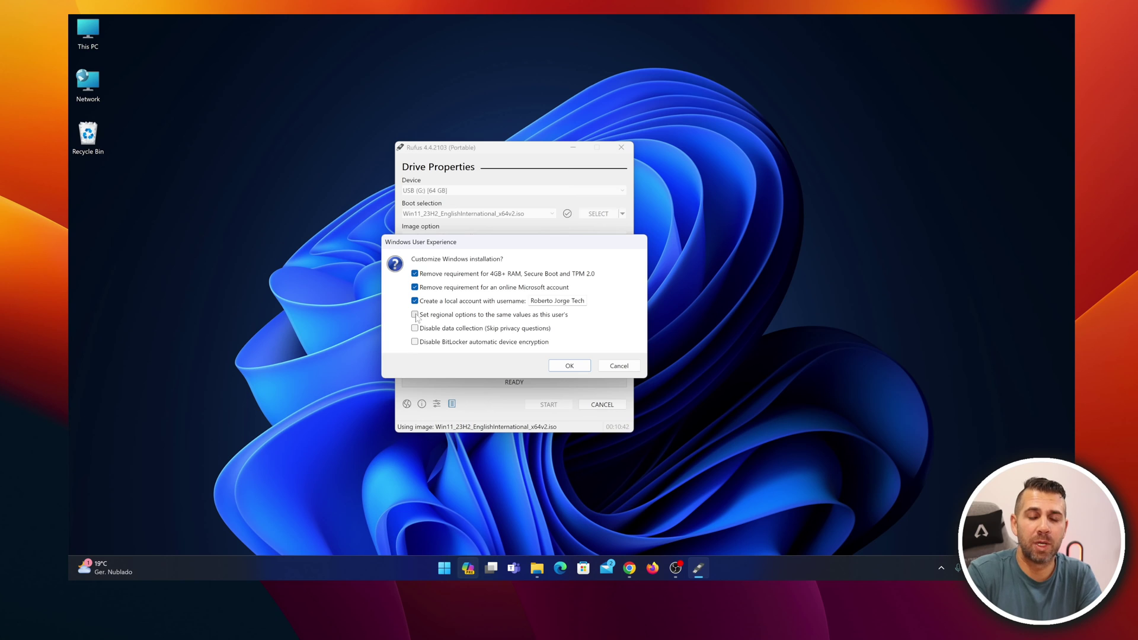
left_click(415, 315)
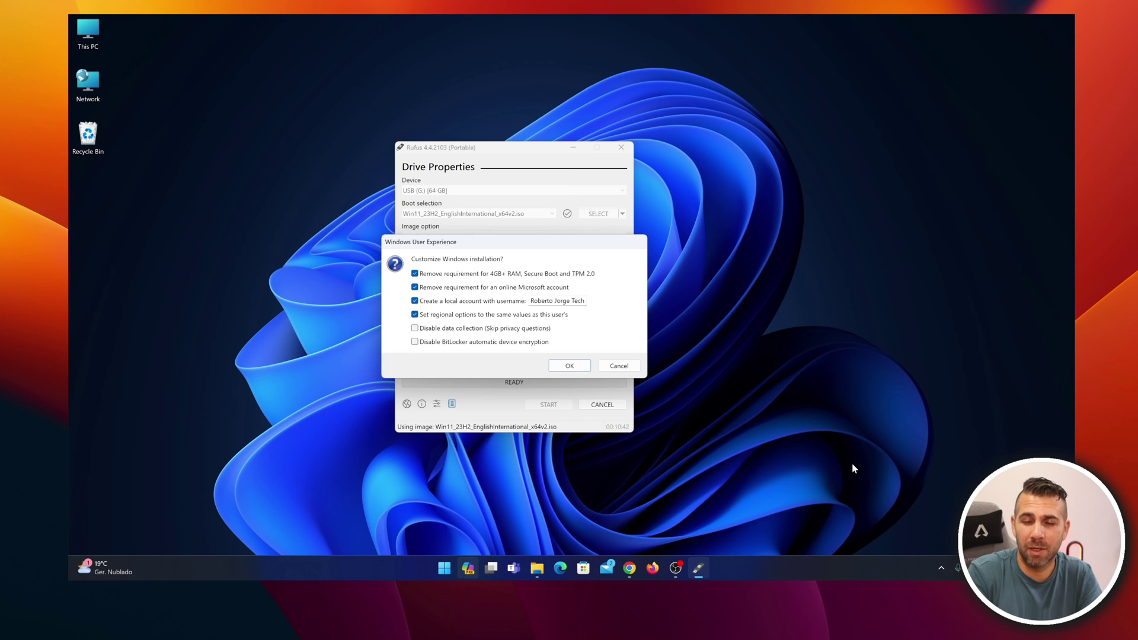
left_click(415, 327)
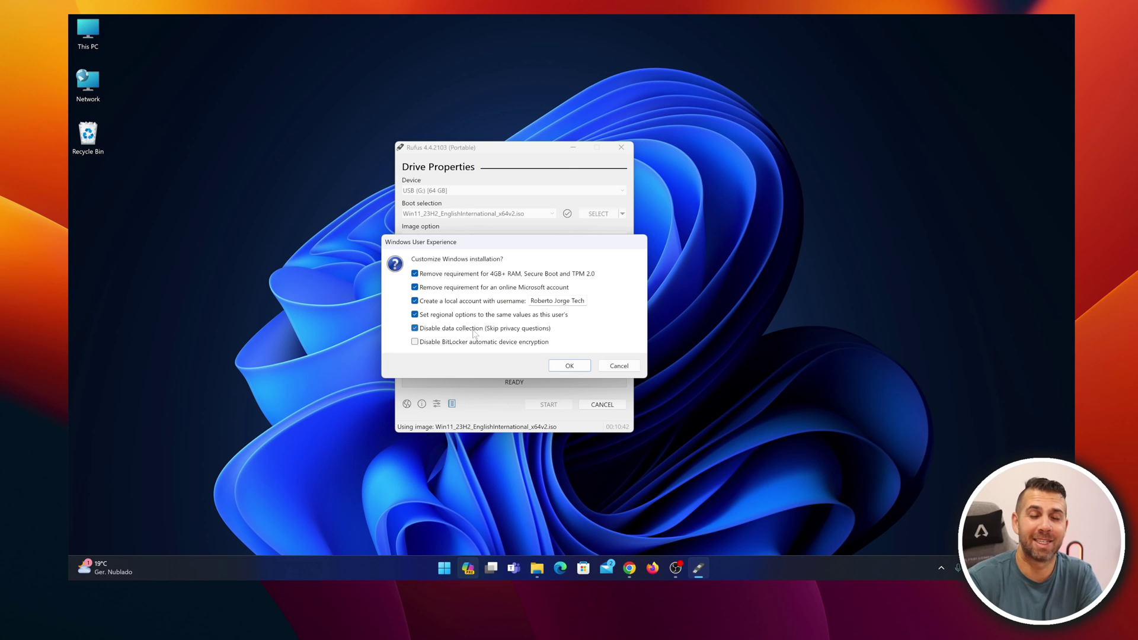
left_click(415, 342)
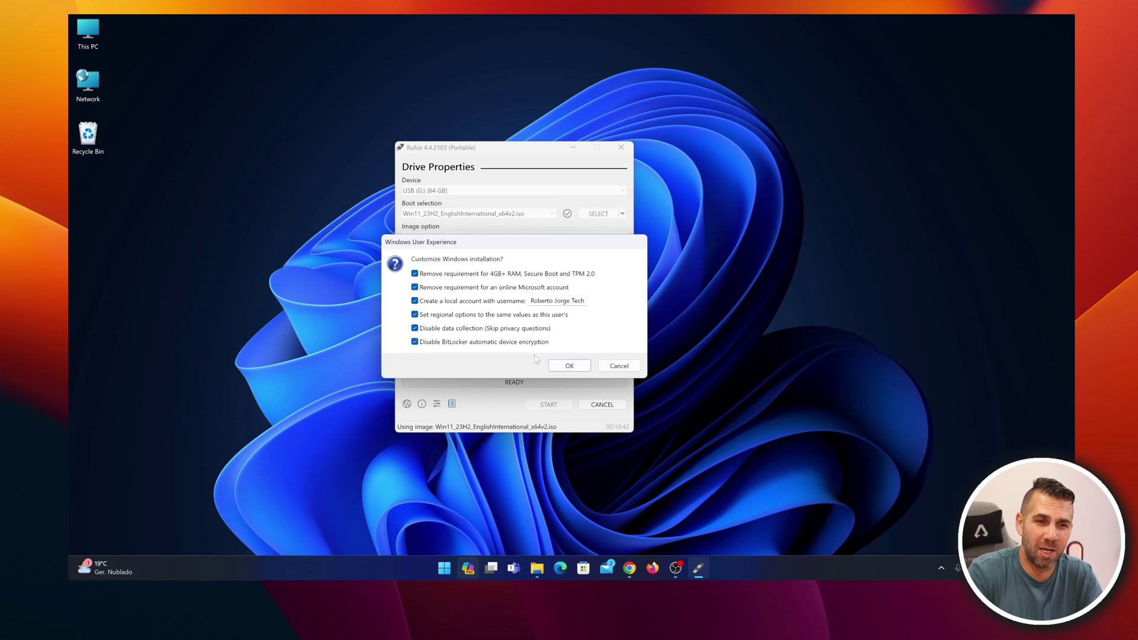
left_click(569, 366)
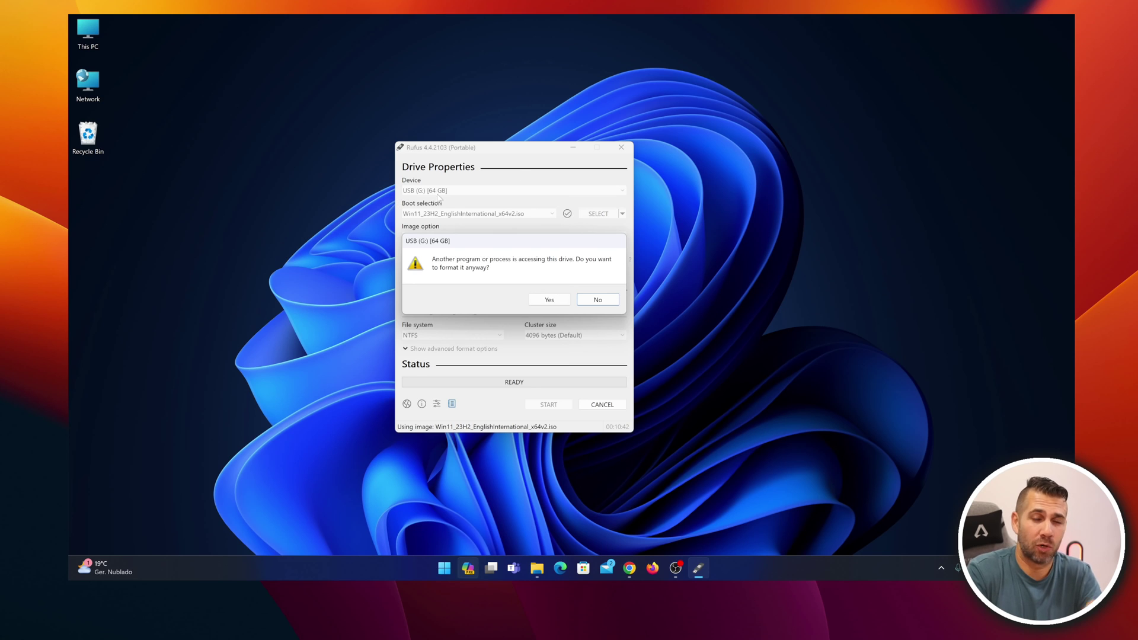
Step: Approve formatting the in-use drive and erasing its data so the Windows 11 installer is written
left_click(549, 300)
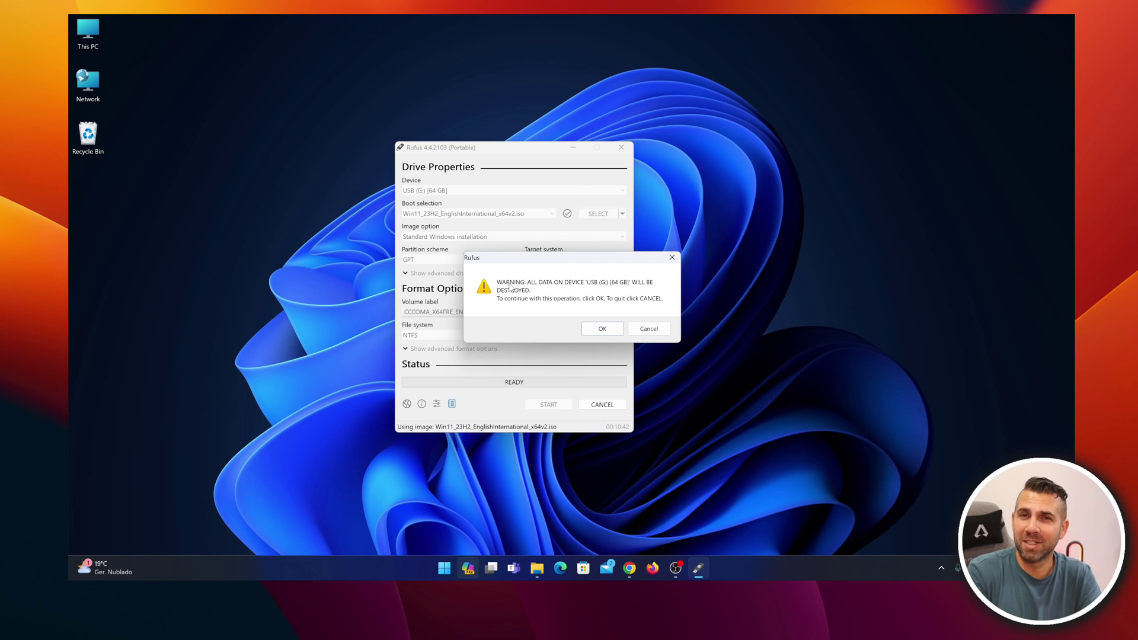
left_click(599, 332)
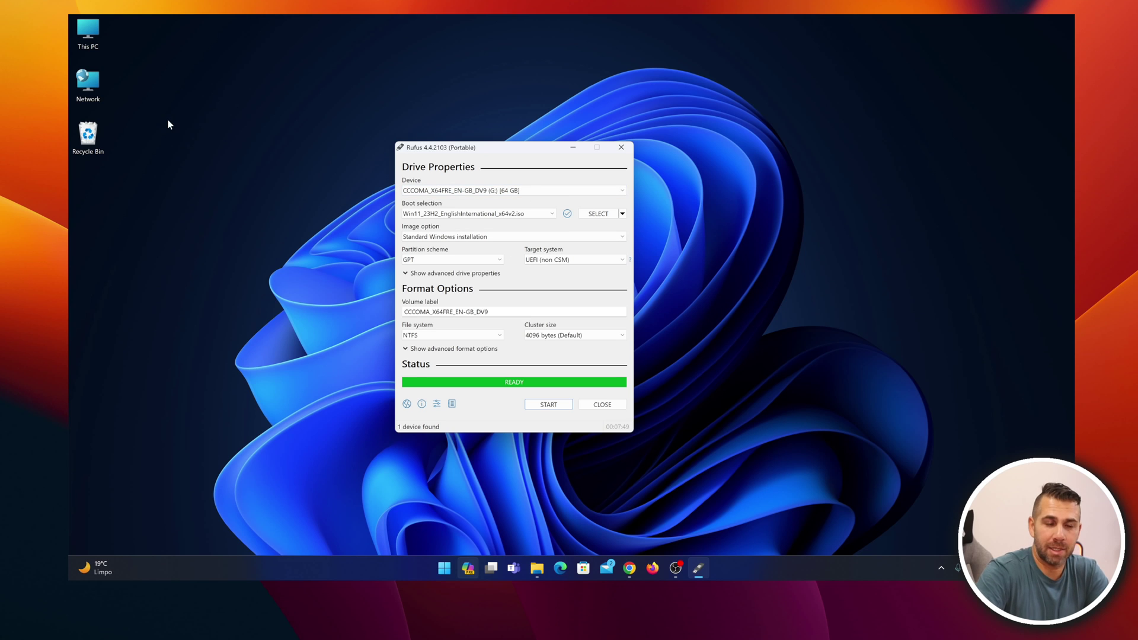
Step: Open This PC and select the CCCOMA_X64FRE_EN-GB_DV9 (G:) drive with 50.8 GB free of 57.3 GB
double_click(89, 33)
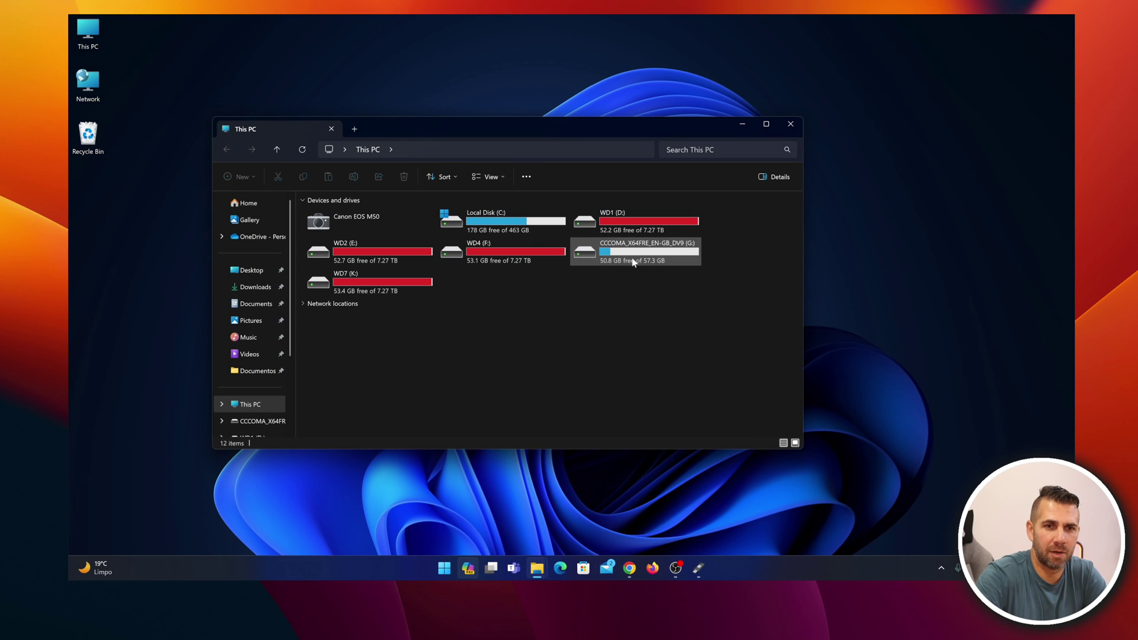
left_click(591, 253)
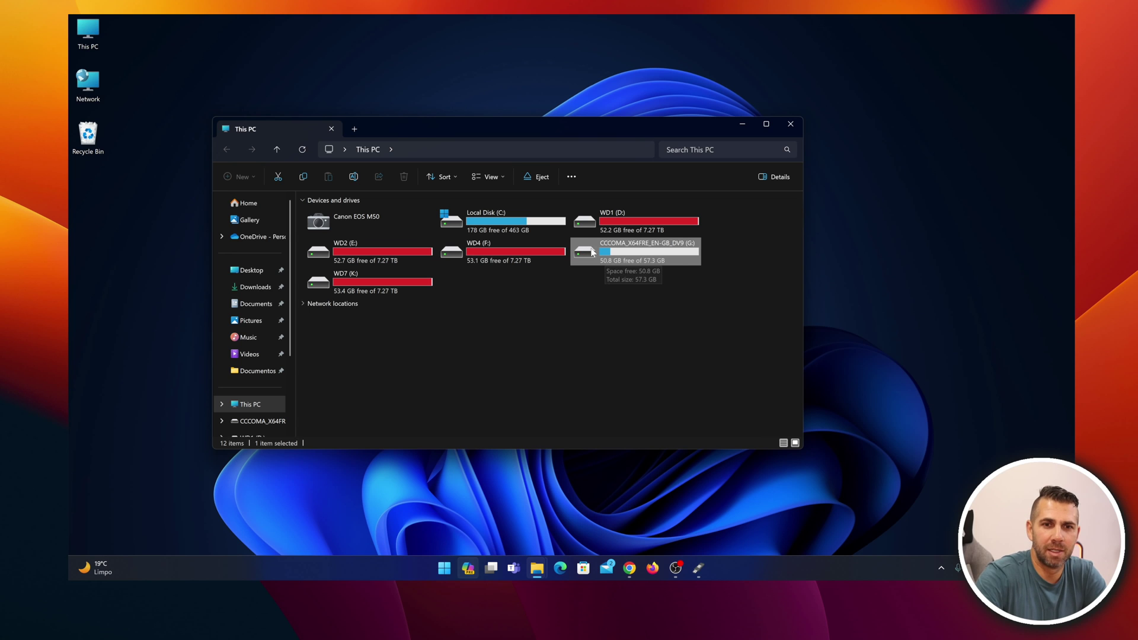
left_click_drag(462, 127, 488, 342)
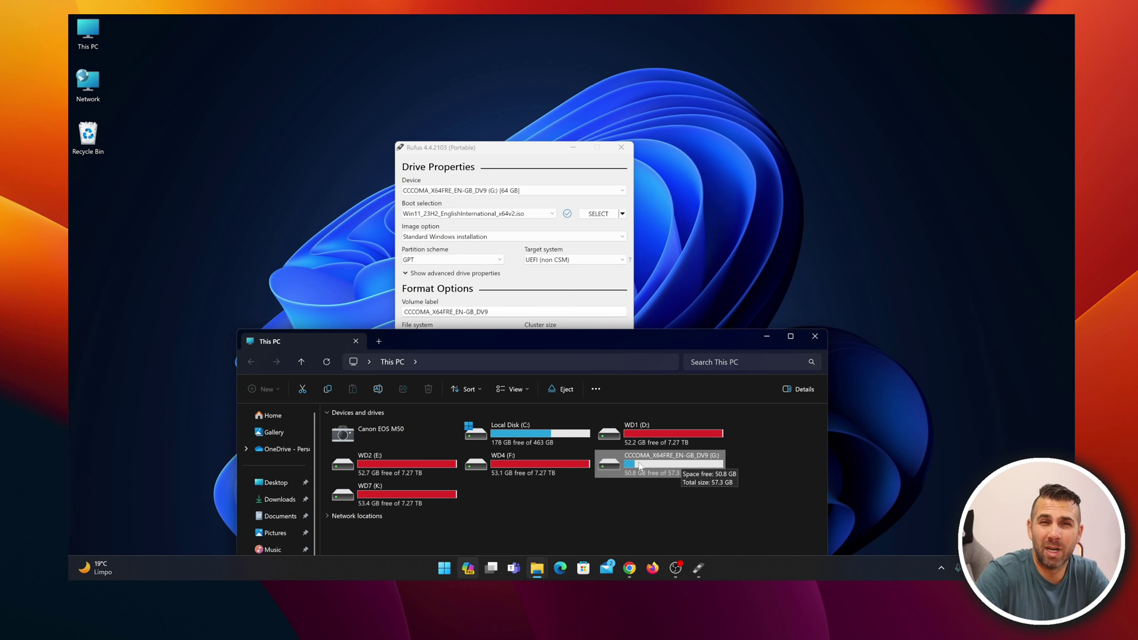
Step: Close File Explorer so Rufus shows the CCCOMA_X64FRE_EN-GB_DV9 (G:) drive with READY status
left_click(816, 336)
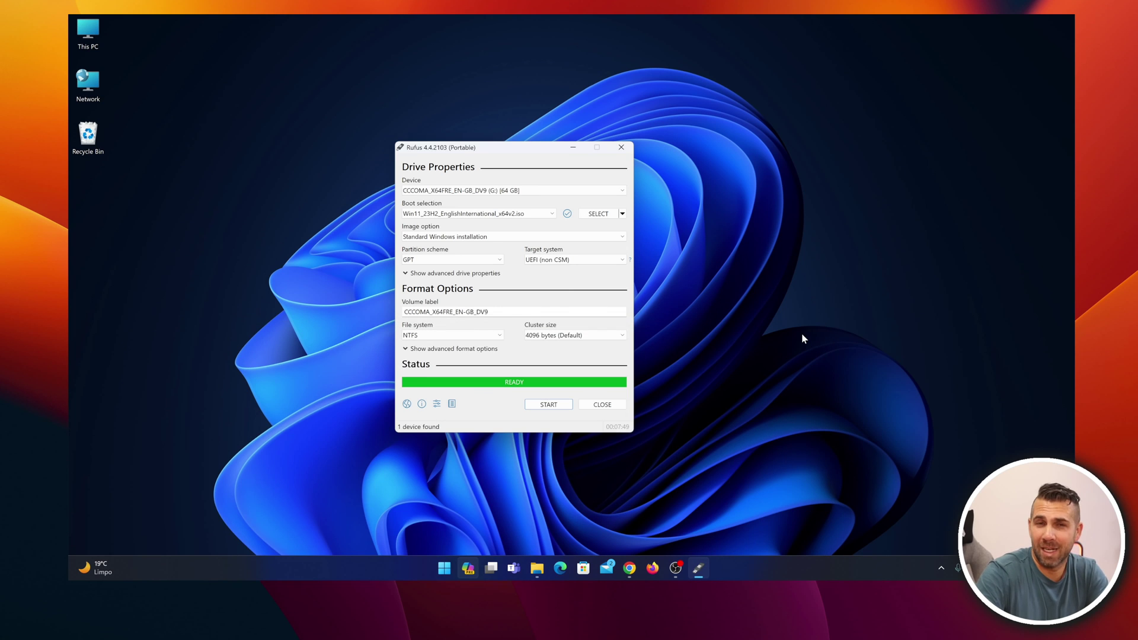